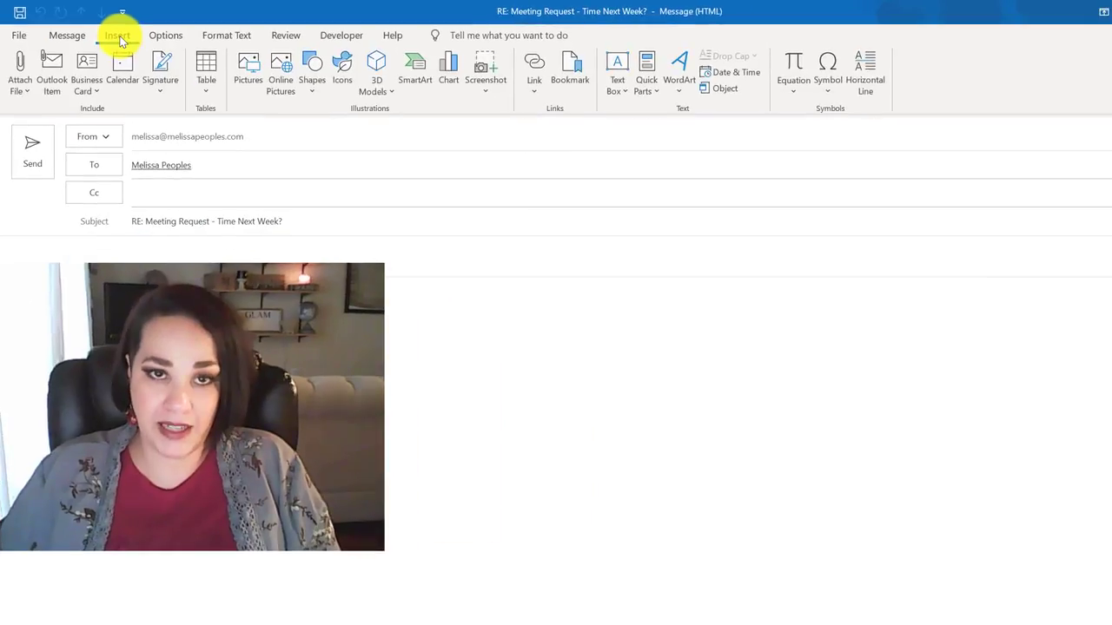
- Start inserting a calendar into the meeting request reply, with Calendar as the calendar to share
{"action": "left_click", "coordinate": [126, 38]}
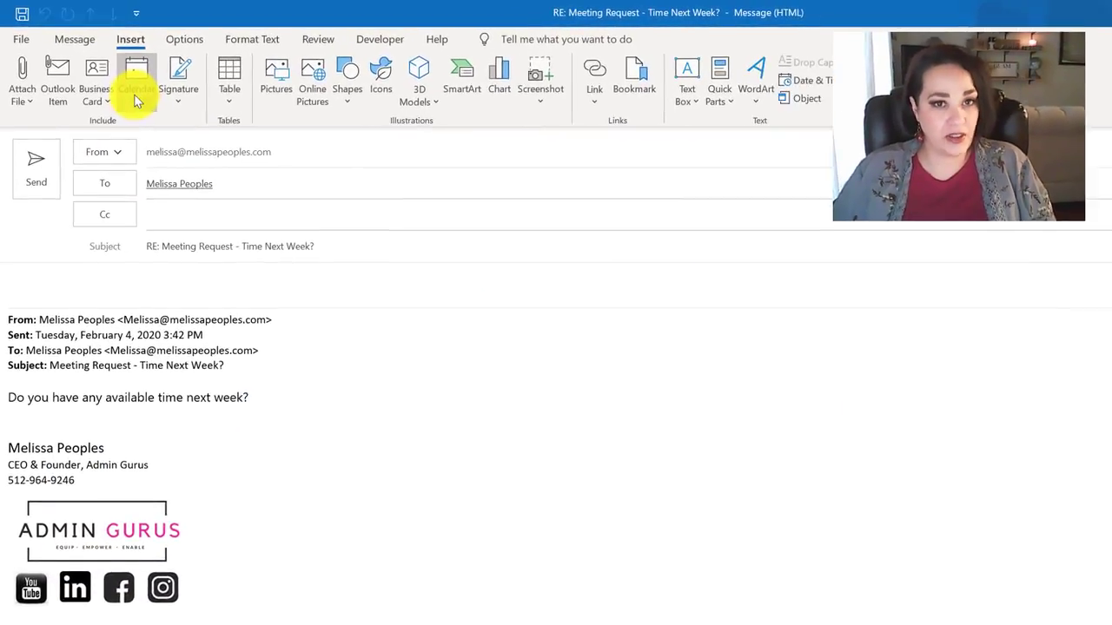
{"action": "left_click", "coordinate": [137, 100]}
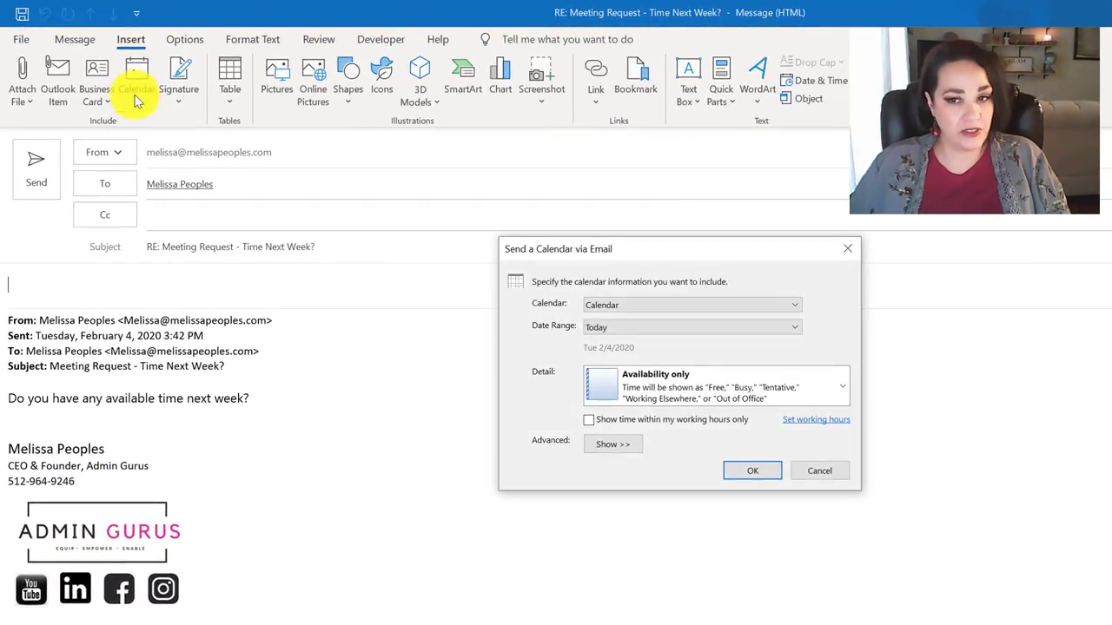
{"action": "left_click", "coordinate": [795, 304]}
{"action": "left_click", "coordinate": [713, 319]}
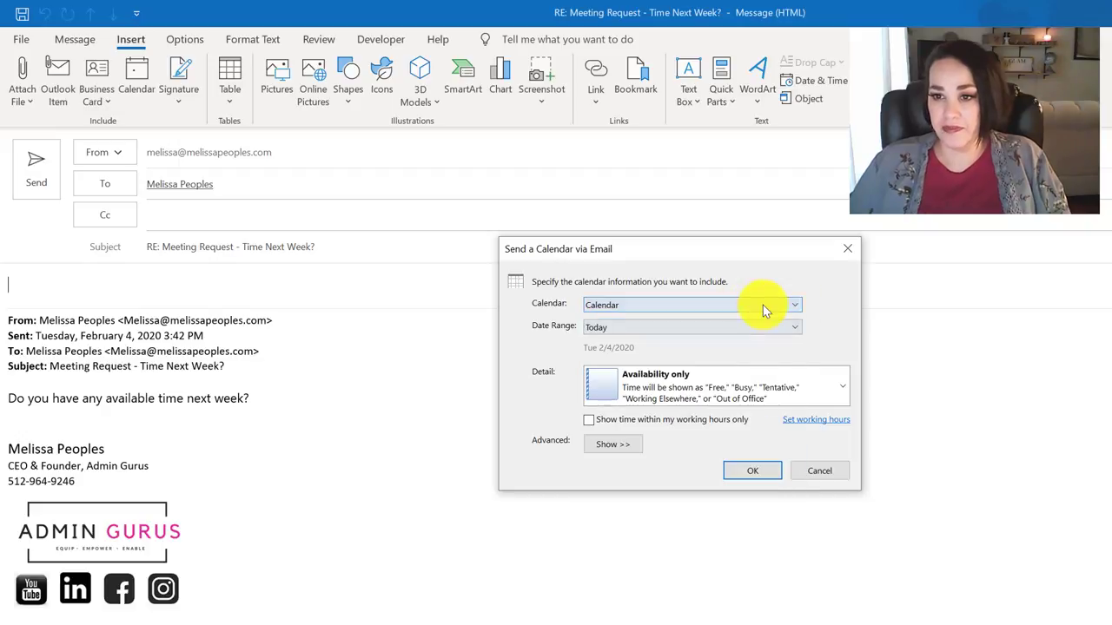
- Set the date range to specified dates, from Tue 2/4/2020 to Fri 2/7/2020
{"action": "left_click", "coordinate": [667, 326]}
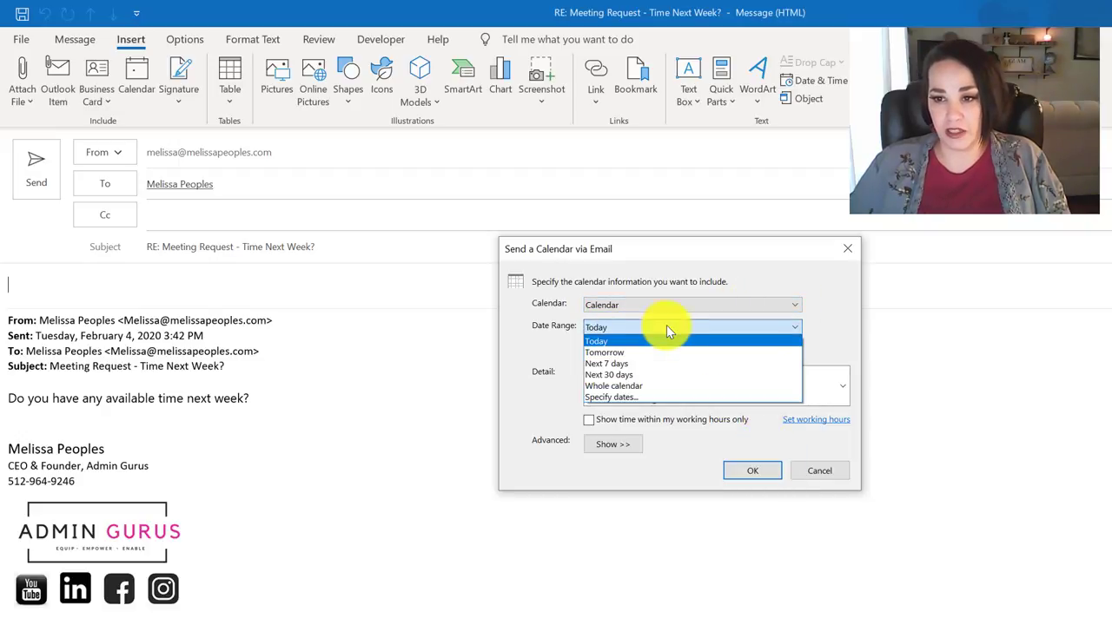
{"action": "left_click", "coordinate": [612, 350]}
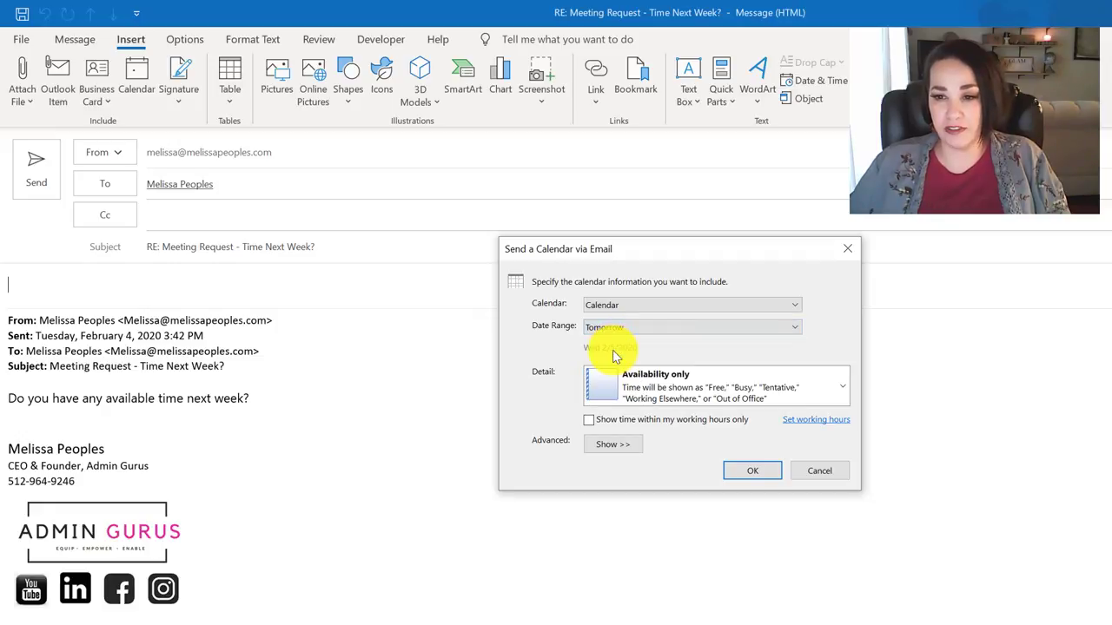
{"action": "left_click", "coordinate": [639, 325]}
{"action": "left_click", "coordinate": [608, 396]}
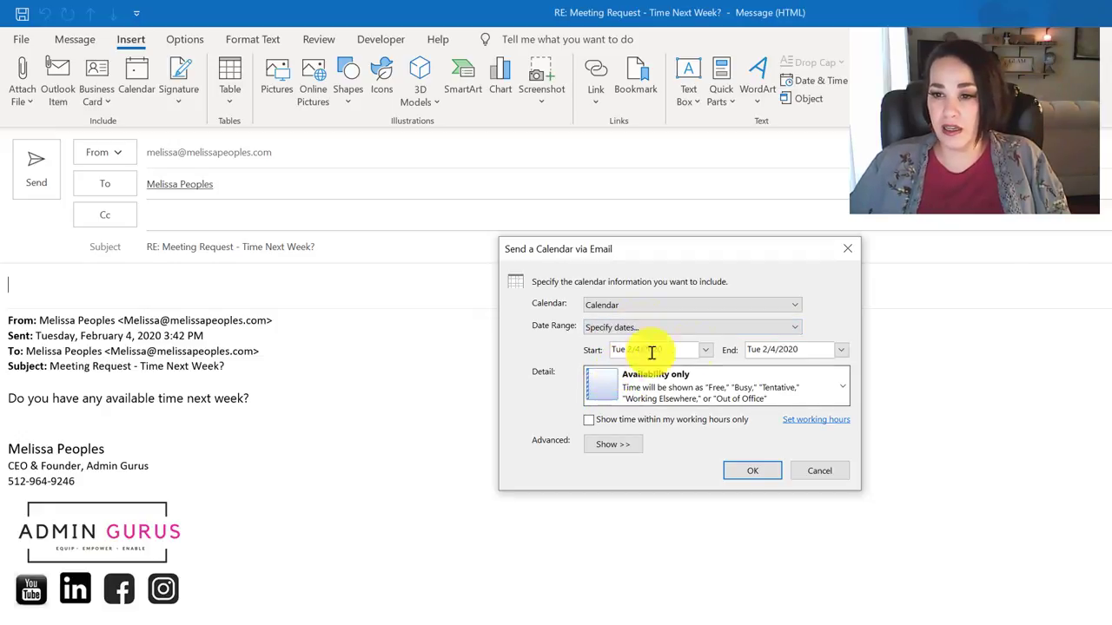
{"action": "left_click", "coordinate": [846, 355]}
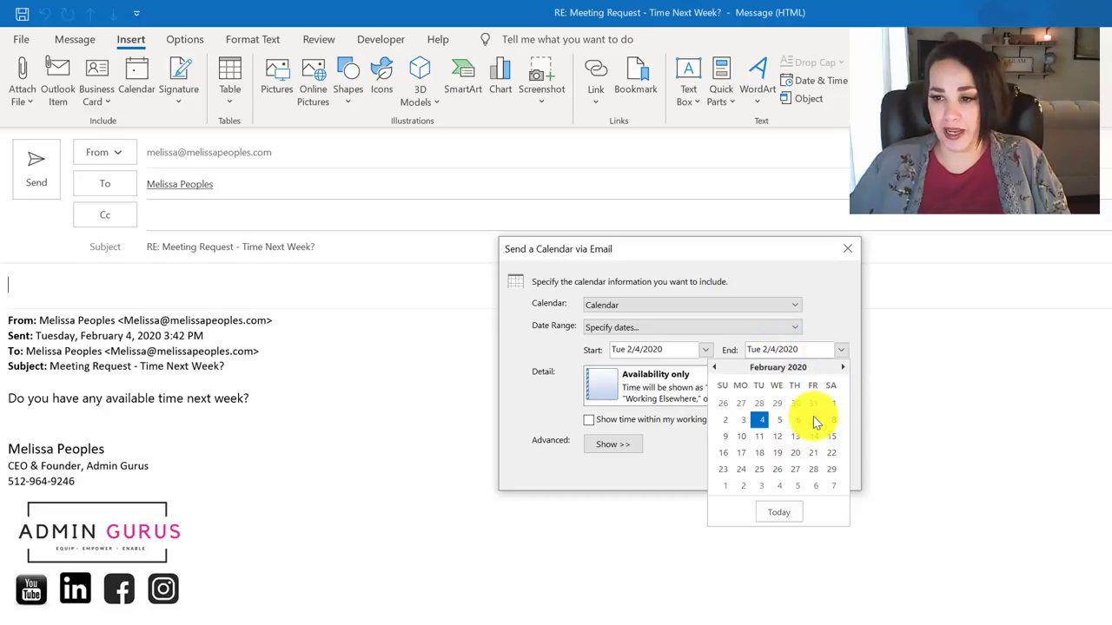
{"action": "left_click", "coordinate": [747, 422]}
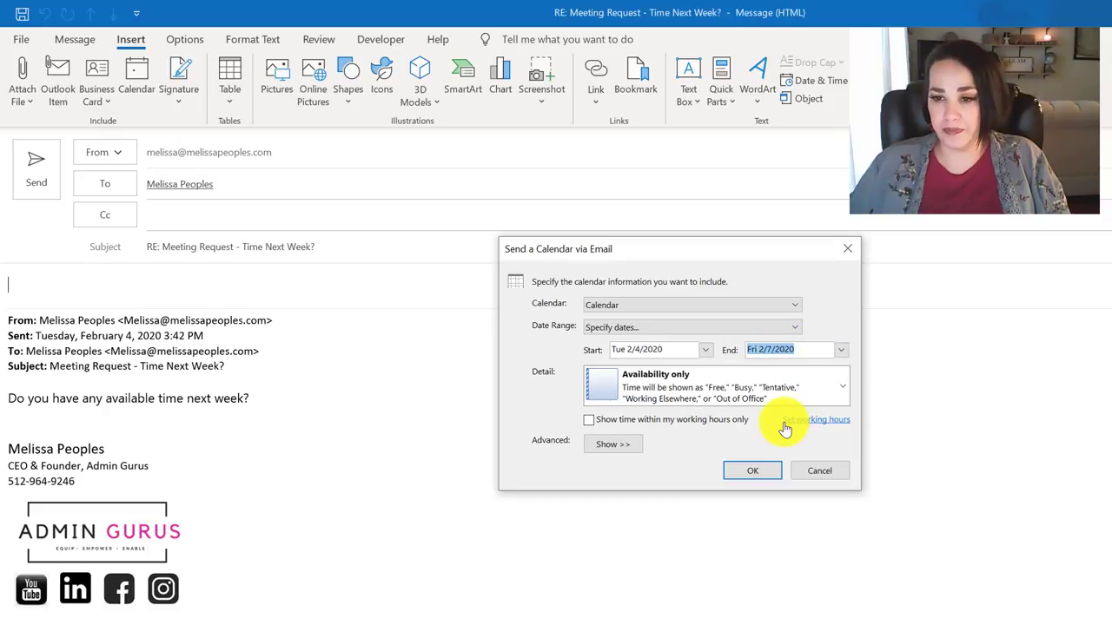
- Keep the detail level at Availability only, limit it to working hours, and insert the calendar into the reply
{"action": "left_click", "coordinate": [848, 389]}
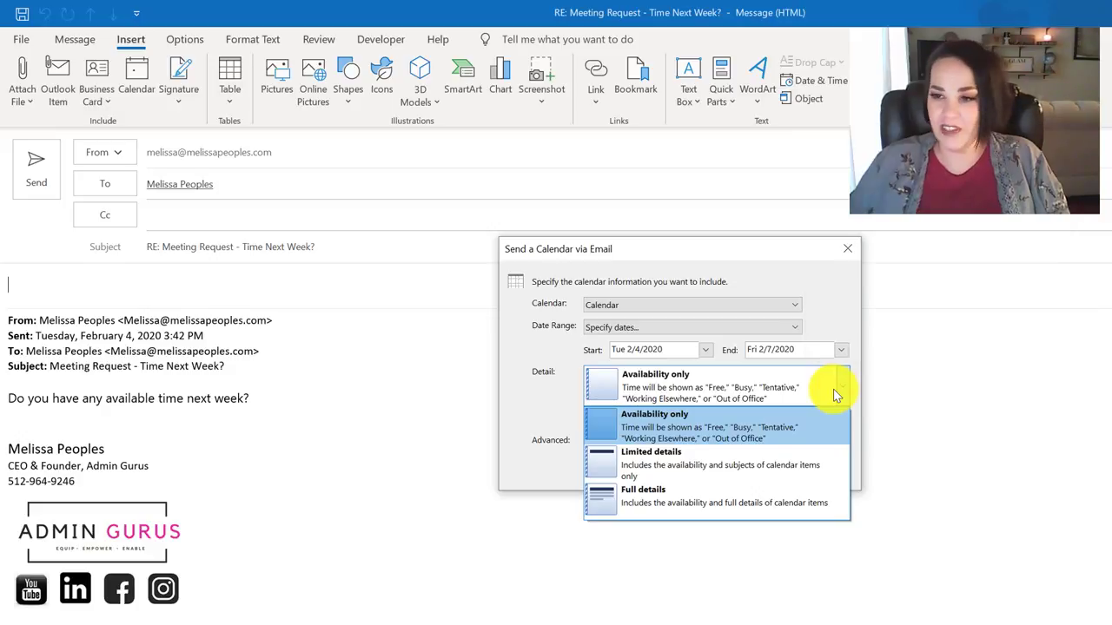
{"action": "left_click", "coordinate": [727, 386]}
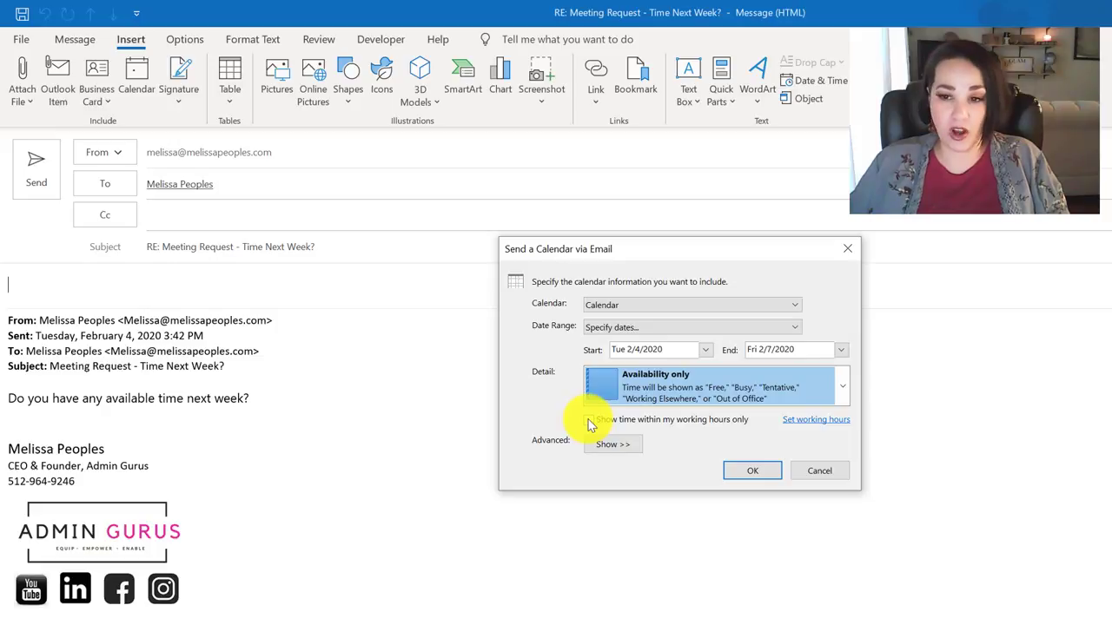
{"action": "left_click", "coordinate": [589, 420]}
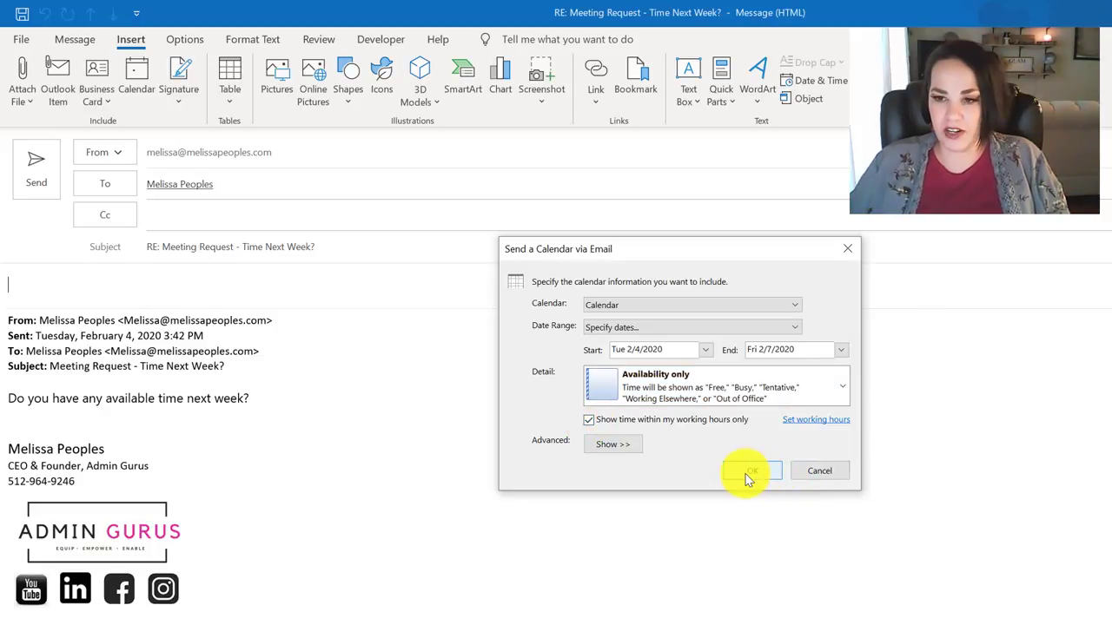
{"action": "left_click", "coordinate": [746, 474]}
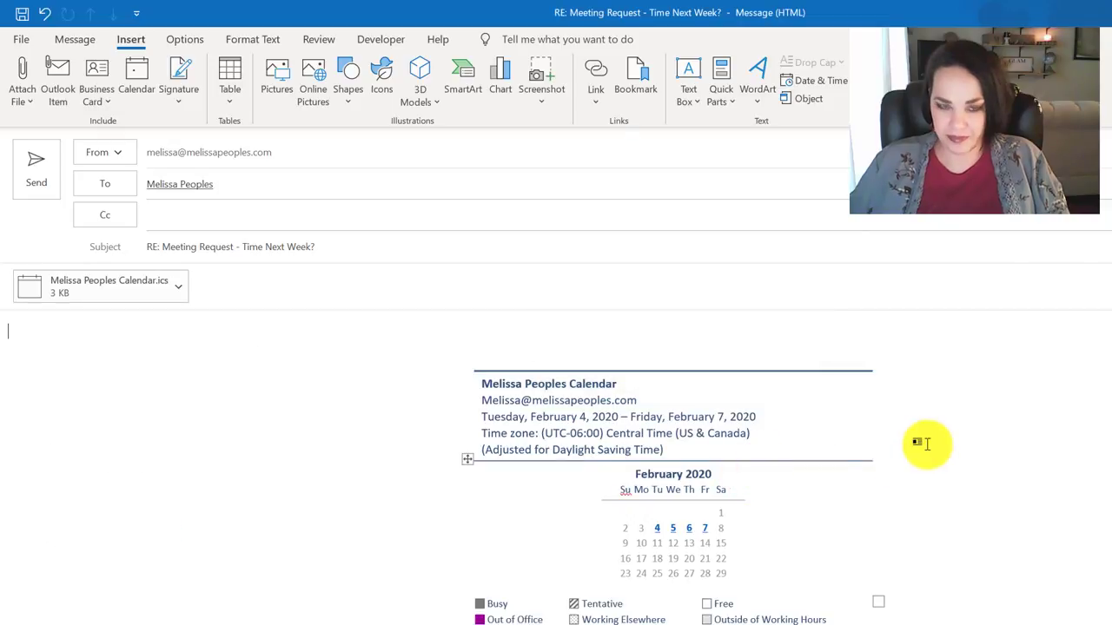
- Remove the attached .ics calendar file from the reply and review the availability listed in the message body
{"action": "scroll", "coordinate": [912, 508], "scroll_direction": "down", "scroll_amount": 3}
{"action": "scroll", "coordinate": [934, 513], "scroll_direction": "down", "scroll_amount": 3}
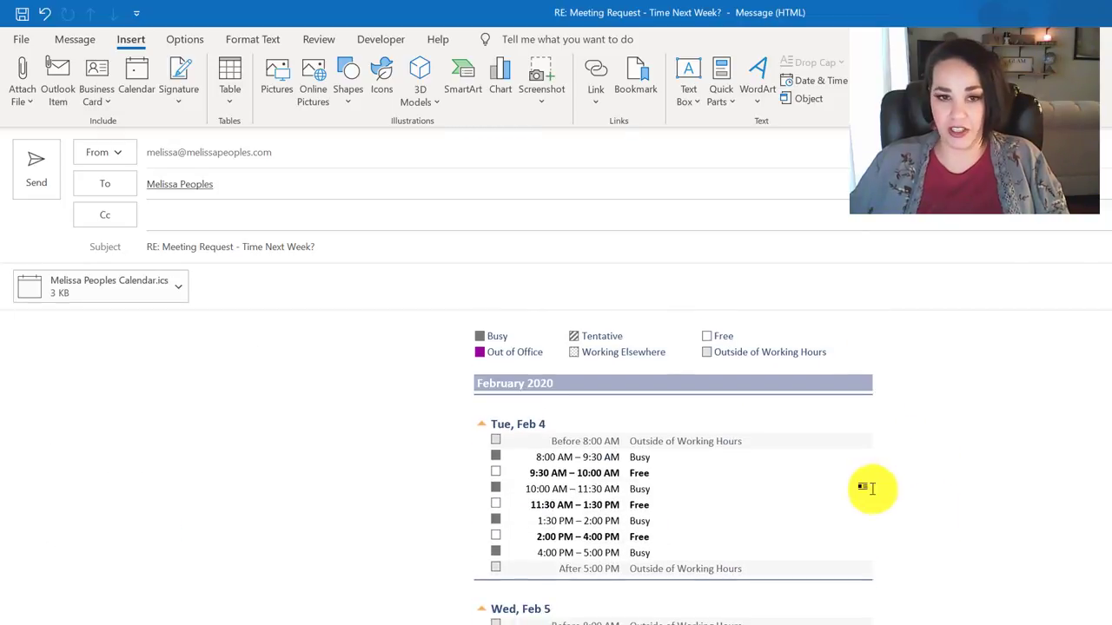
{"action": "right_click", "coordinate": [183, 280]}
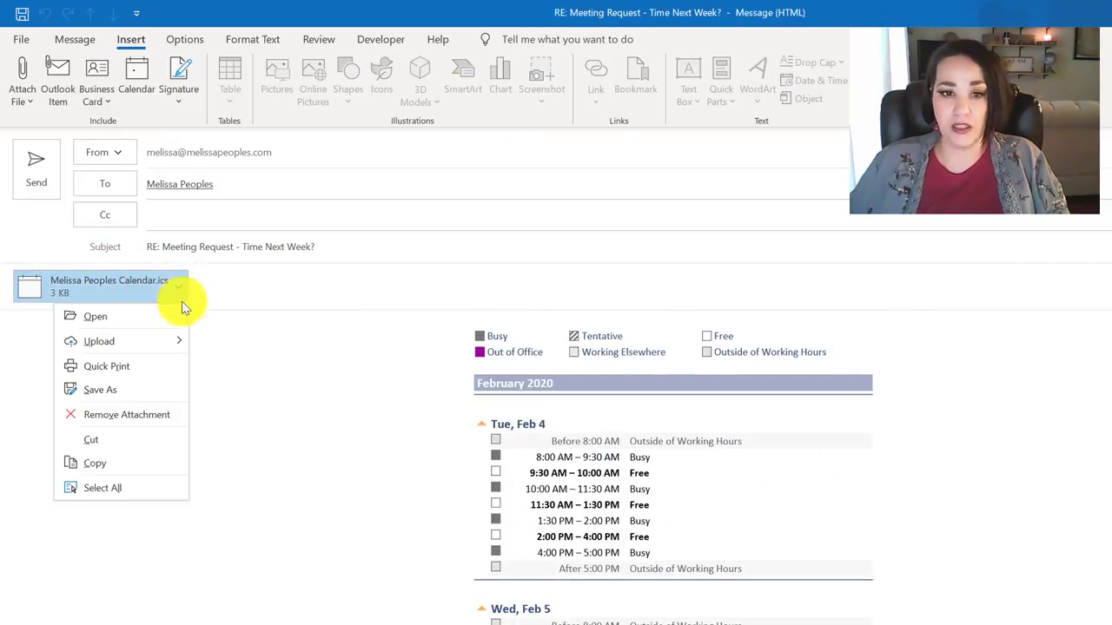
{"action": "left_click", "coordinate": [153, 417]}
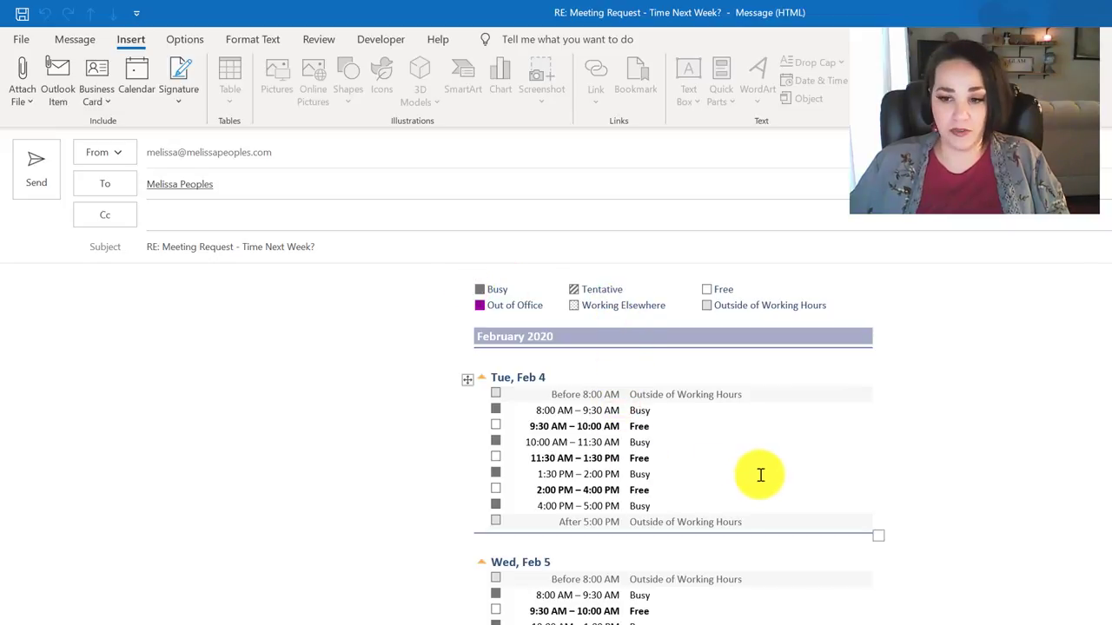
{"action": "scroll", "coordinate": [761, 475], "scroll_direction": "down", "scroll_amount": 5}
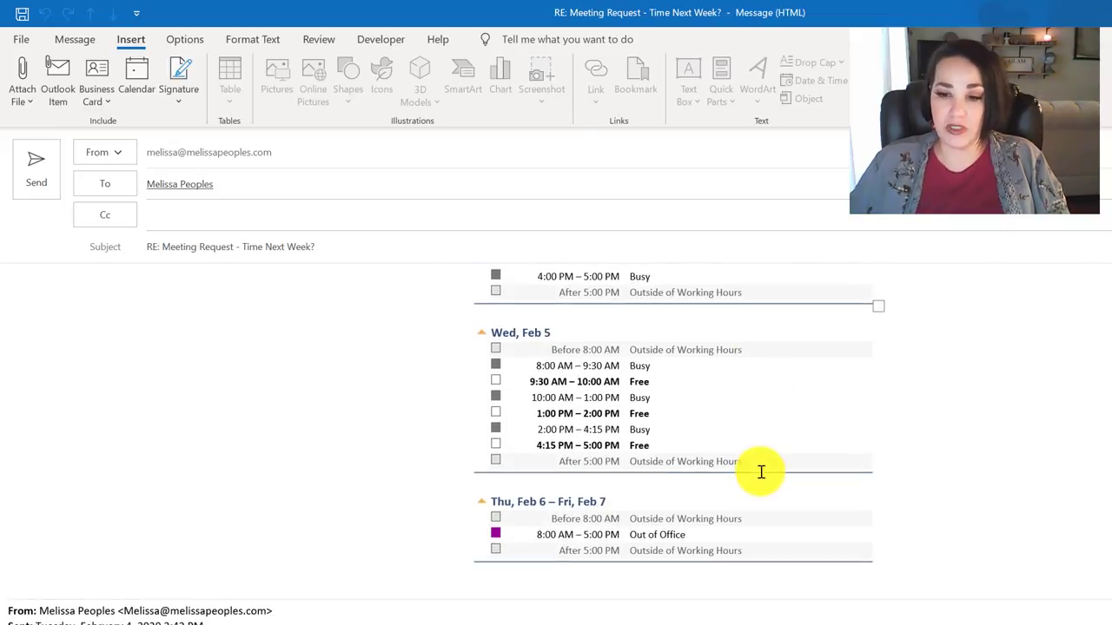
{"action": "scroll", "coordinate": [760, 472], "scroll_direction": "up", "scroll_amount": 8}
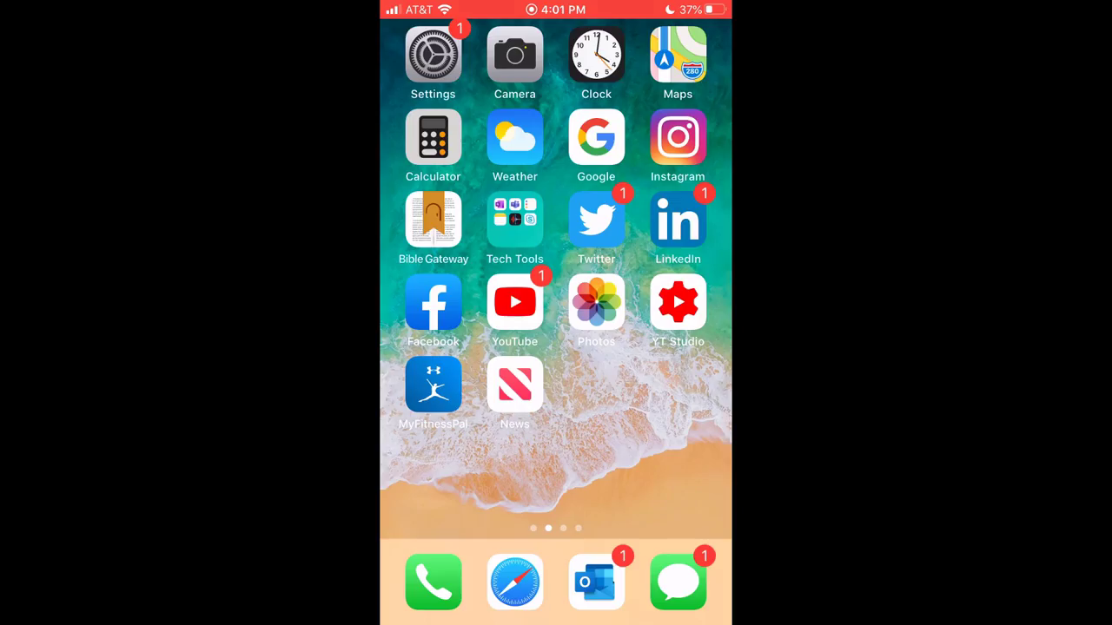
- Switch to Outlook on the phone, open the "1:1 Meeting Request" email, and start a reply to the sender only
{"action": "left_click", "coordinate": [596, 579]}
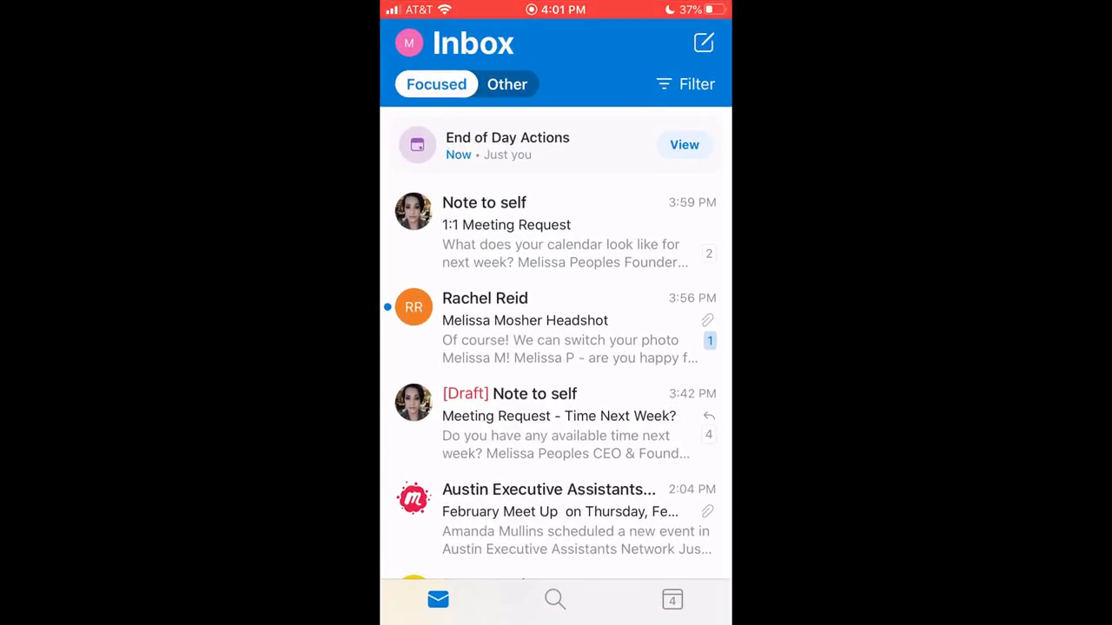
{"action": "left_click", "coordinate": [556, 231]}
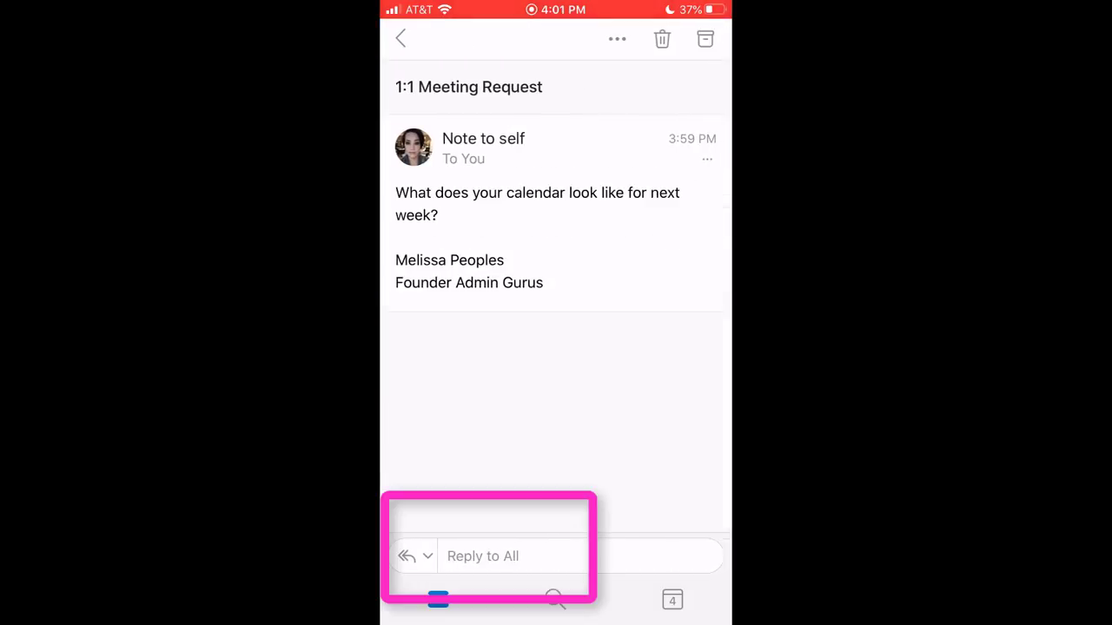
{"action": "left_click", "coordinate": [417, 556]}
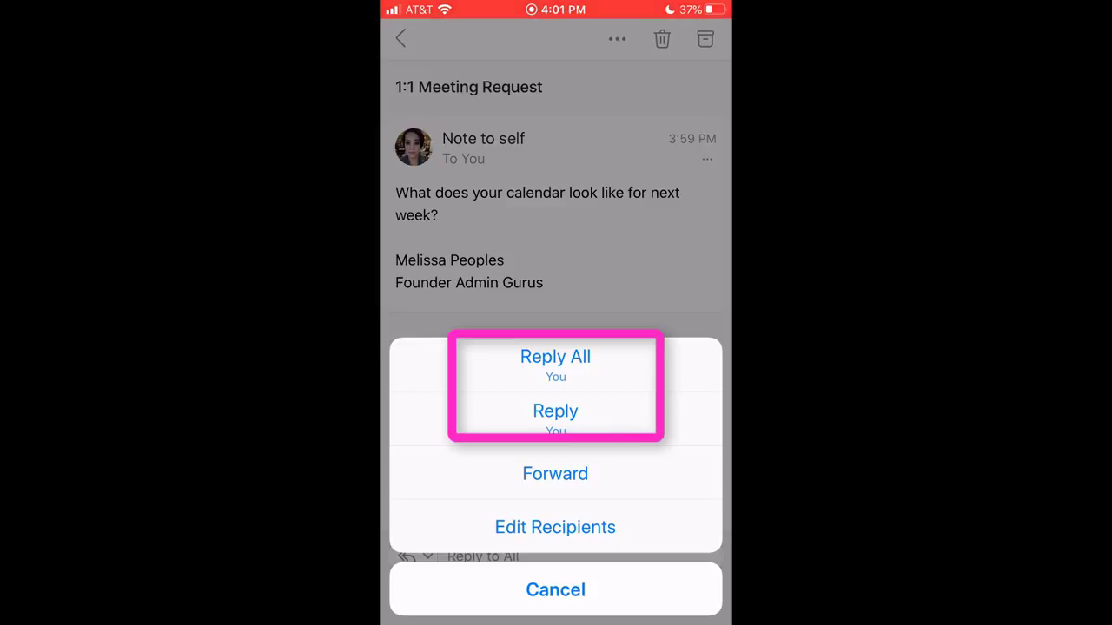
{"action": "left_click", "coordinate": [555, 411]}
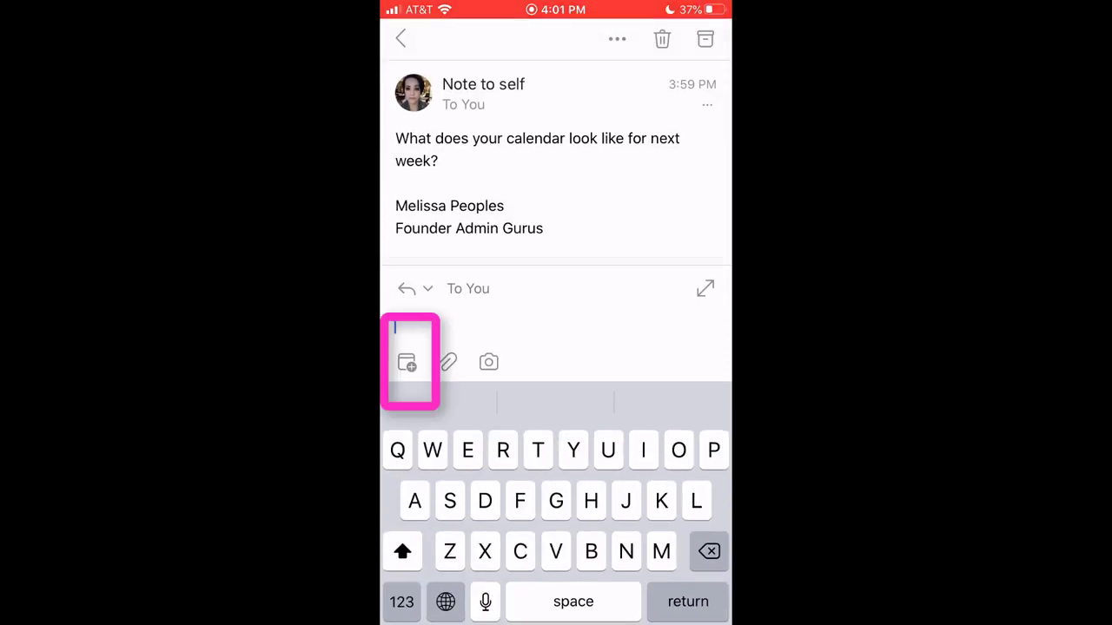
- Start Send Availability in the reply and mark 3:30–4:00 PM and 5:30–6:30 PM on Tuesday, February 4
{"action": "left_click", "coordinate": [406, 362]}
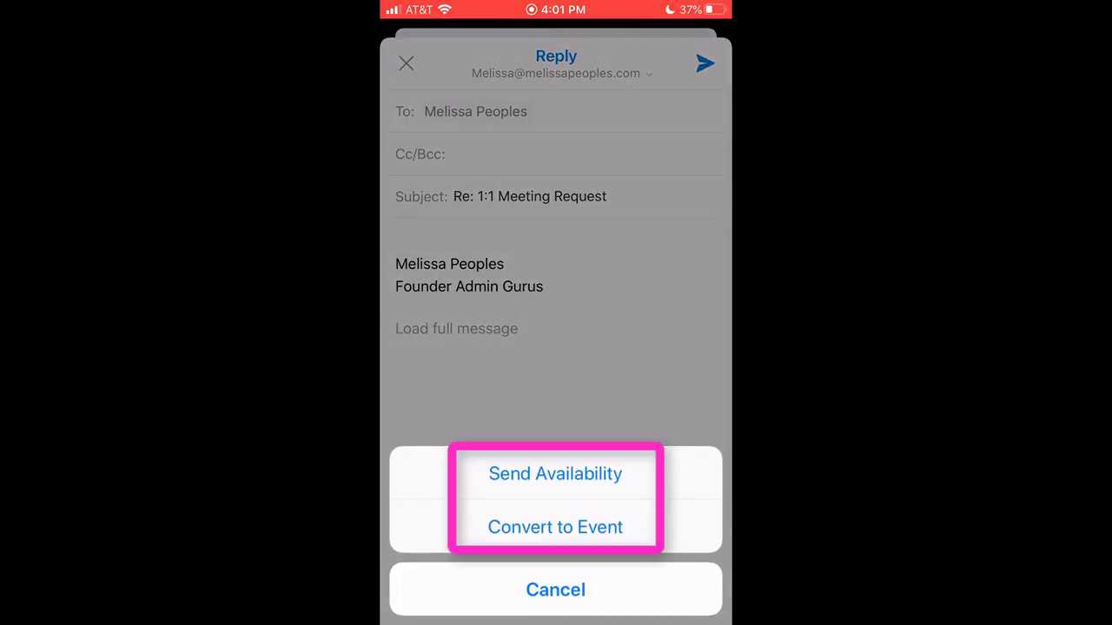
{"action": "left_click", "coordinate": [555, 473]}
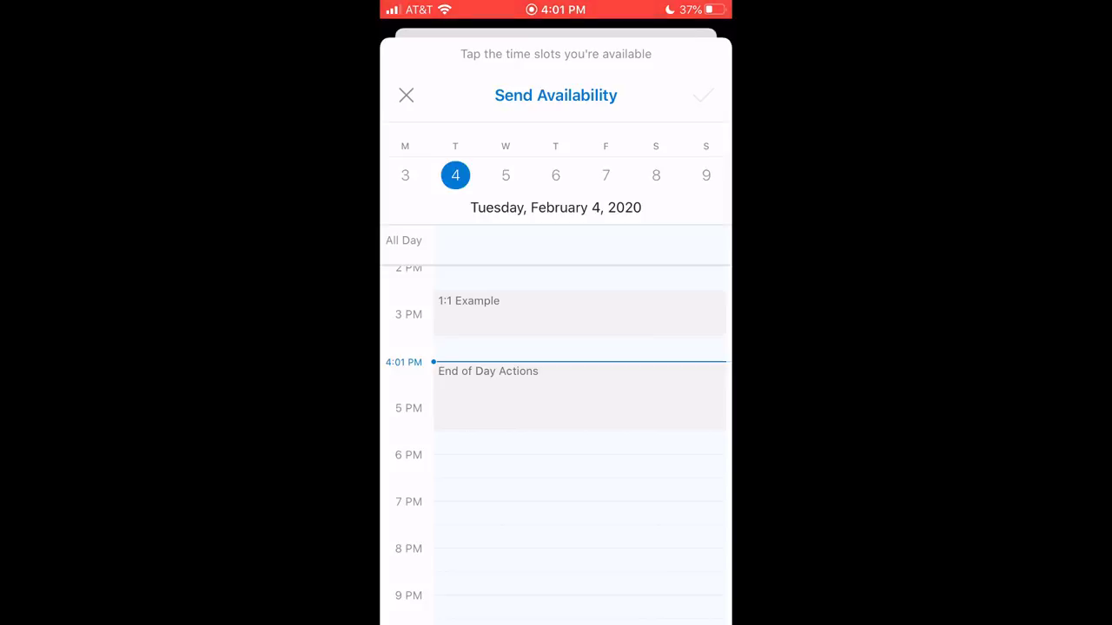
{"action": "left_click", "coordinate": [556, 348]}
{"action": "left_click", "coordinate": [556, 442]}
{"action": "left_click", "coordinate": [556, 465]}
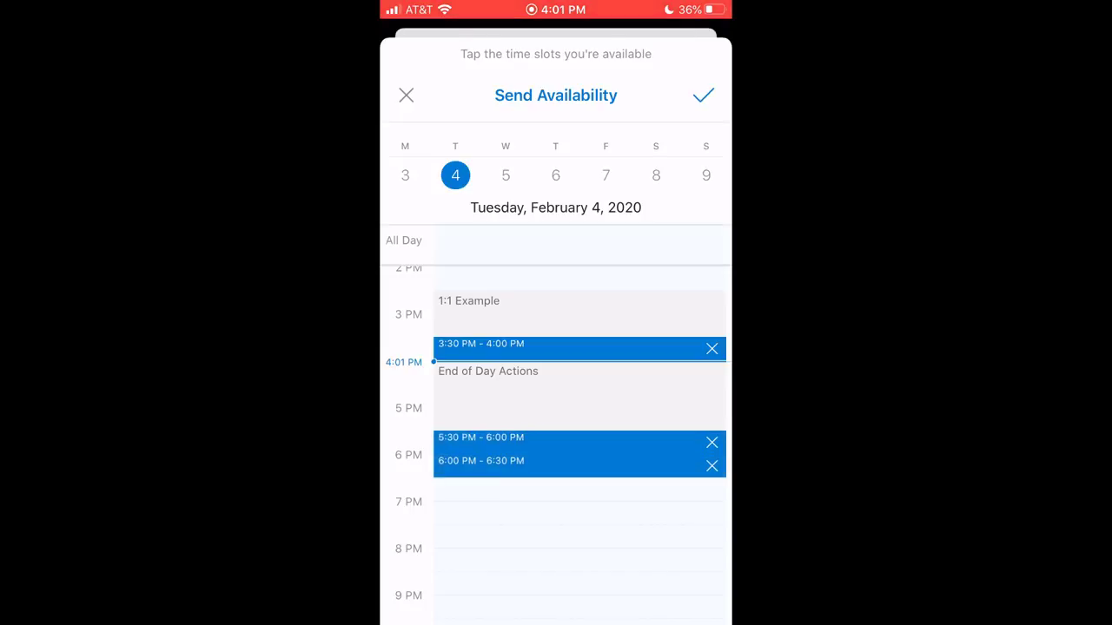
- Mark 5:00–5:30 PM and 6:00–6:30 PM on February 6 and 2:30–3:30 PM on February 13, and add all times to the reply
{"action": "left_click", "coordinate": [556, 175]}
{"action": "left_click", "coordinate": [556, 419]}
{"action": "left_click", "coordinate": [579, 465]}
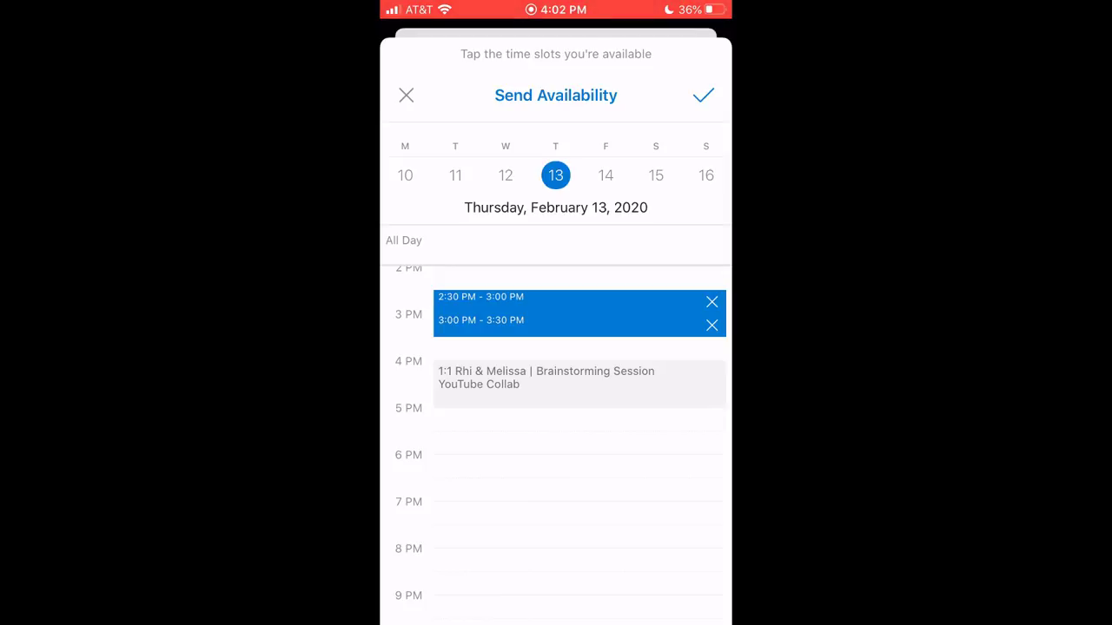
{"action": "left_click", "coordinate": [702, 95]}
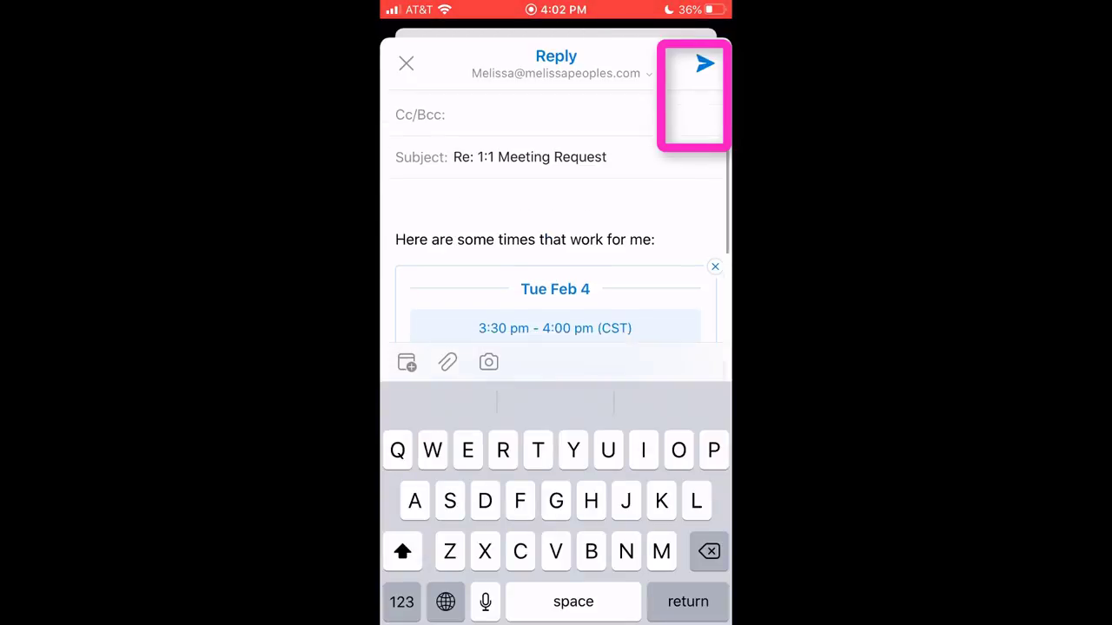
- Review the proposed times in the reply and send it
{"action": "scroll", "coordinate": [555, 217], "scroll_direction": "down", "scroll_amount": 5}
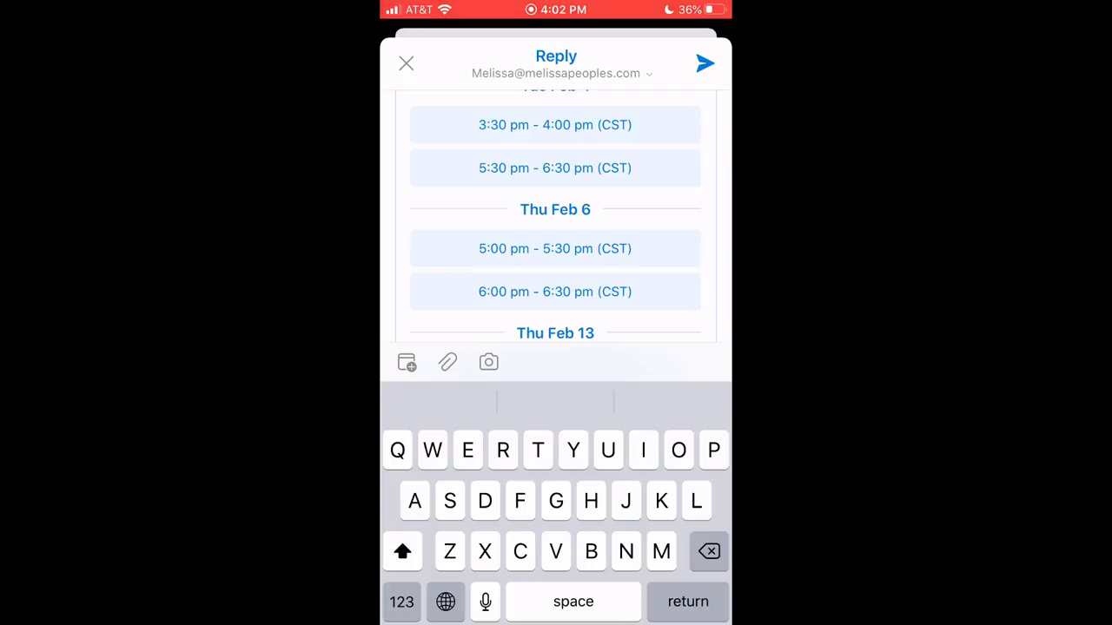
{"action": "scroll", "coordinate": [554, 217], "scroll_direction": "down", "scroll_amount": 2}
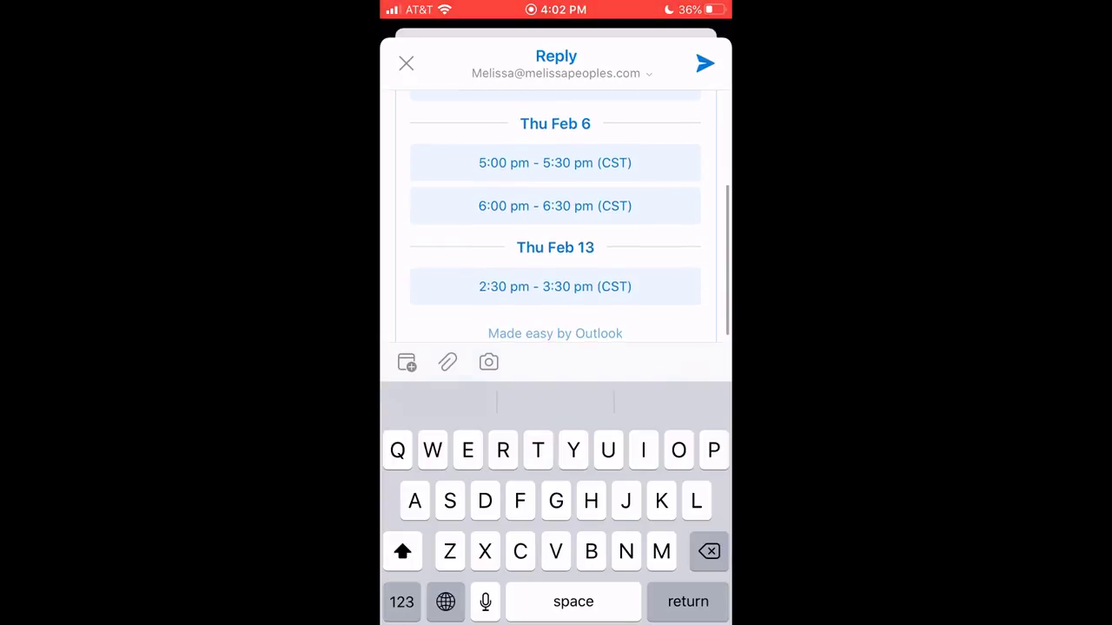
{"action": "left_click", "coordinate": [705, 63]}
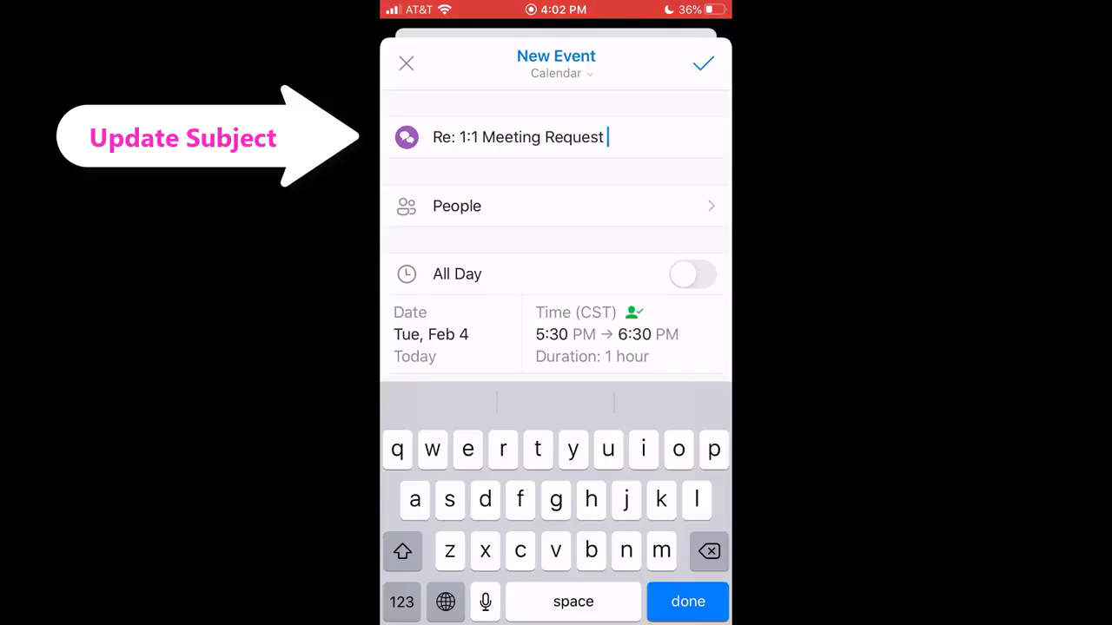
- Remove the "Re: " prefix from the new event's title
{"action": "left_click", "coordinate": [460, 138]}
{"action": "key", "text": "BackSpace"}
{"action": "key", "text": "BackSpace"}
{"action": "key", "text": "BackSpace"}
{"action": "key", "text": "BackSpace"}
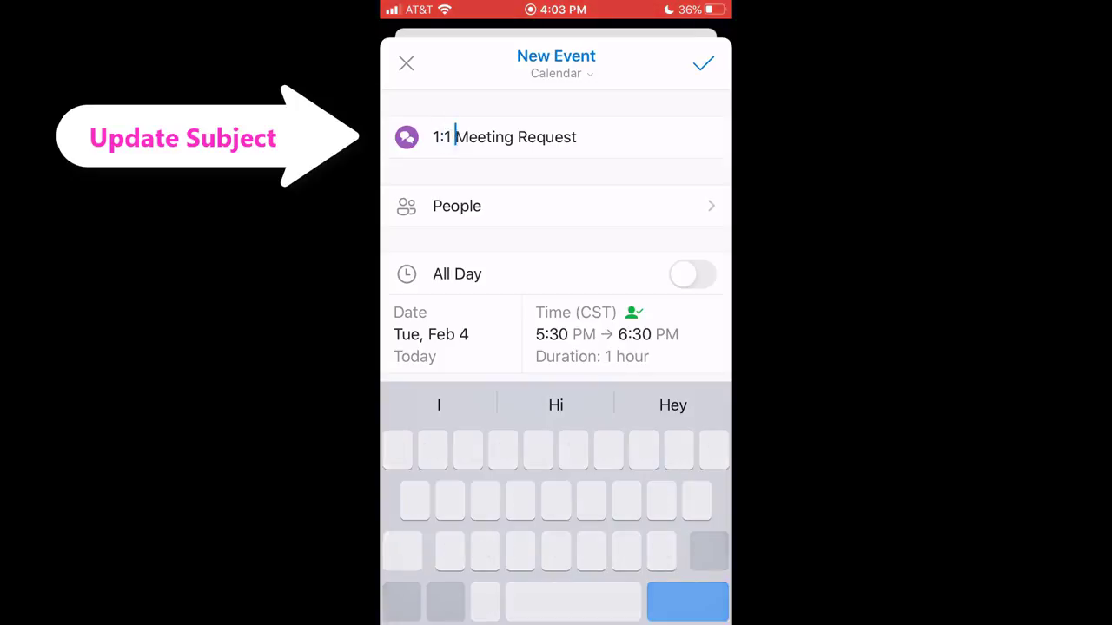
- Insert both participants' first names, joined by "&", after "1:1" in the event title
{"action": "left_click_drag", "start_coordinate": [573, 602], "coordinate": [576, 601]}
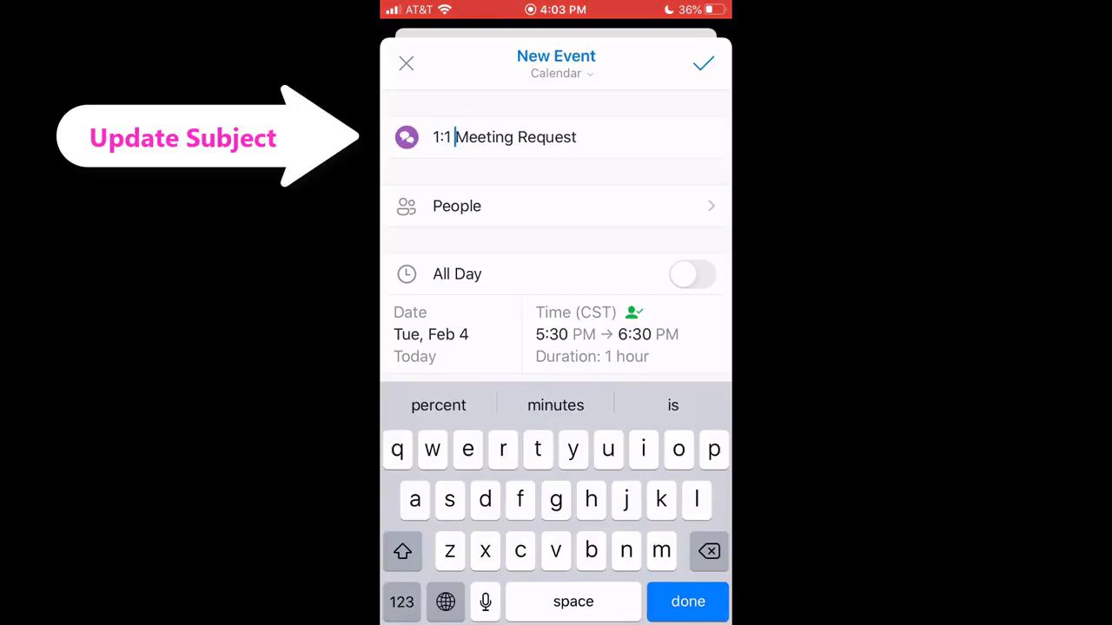
{"action": "type", "text": "Mel"}
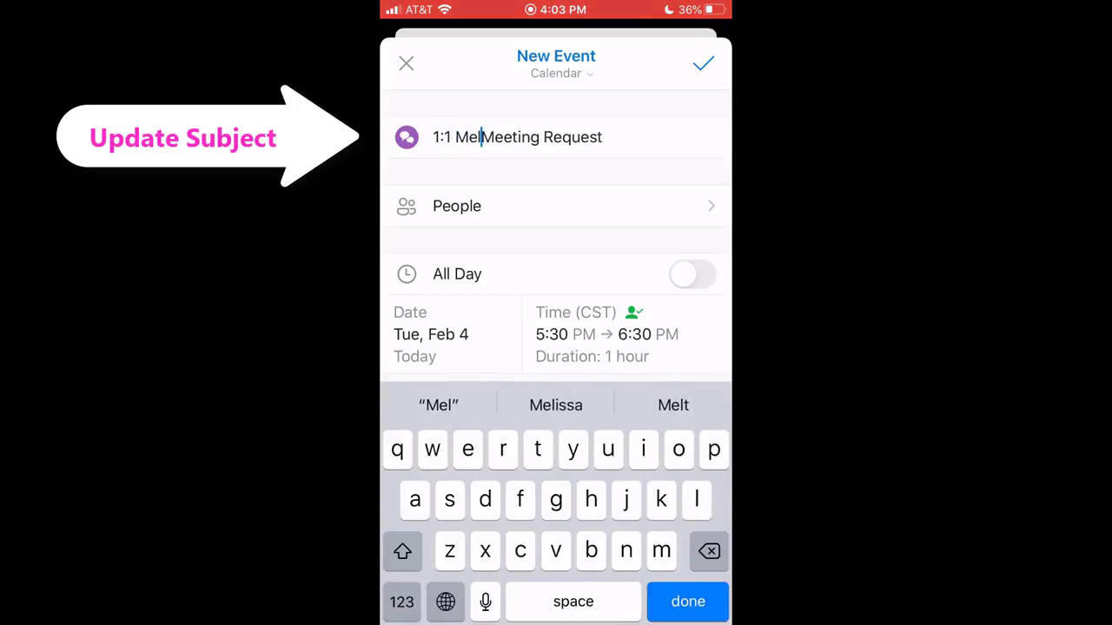
{"action": "type", "text": "issa & Nick"}
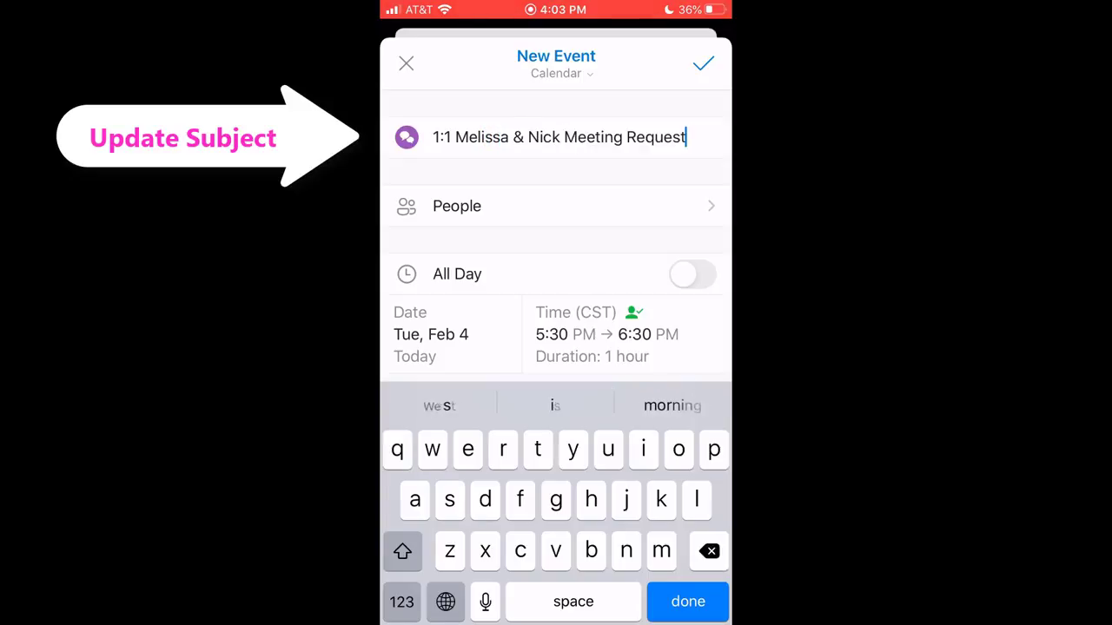
- Delete "Meeting Request" from the end of the event title
{"action": "key", "text": "BackSpace"}
{"action": "key", "text": "BackSpace"}
{"action": "key", "text": "BackSpace"}
{"action": "key", "text": "BackSpace"}
{"action": "key", "text": "BackSpace"}
{"action": "key", "text": "BackSpace"}
{"action": "key", "text": "BackSpace"}
{"action": "key", "text": "BackSpace"}
{"action": "key", "text": "BackSpace"}
{"action": "key", "text": "BackSpace"}
{"action": "key", "text": "BackSpace"}
{"action": "key", "text": "BackSpace"}
{"action": "key", "text": "BackSpace"}
{"action": "key", "text": "BackSpace"}
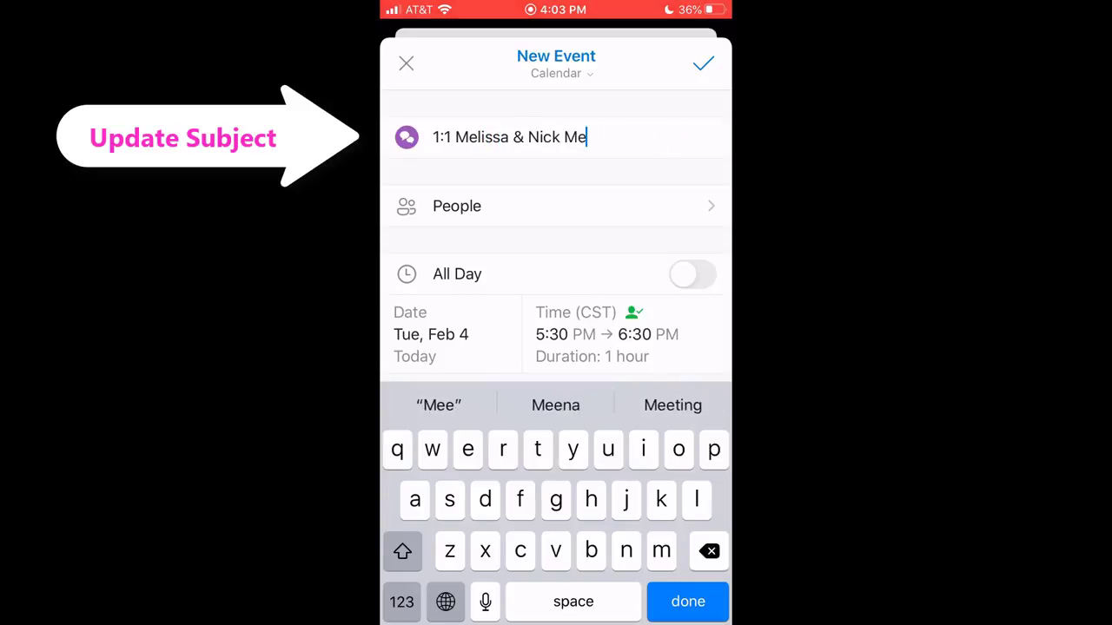
{"action": "key", "text": "BackSpace"}
{"action": "key", "text": "BackSpace"}
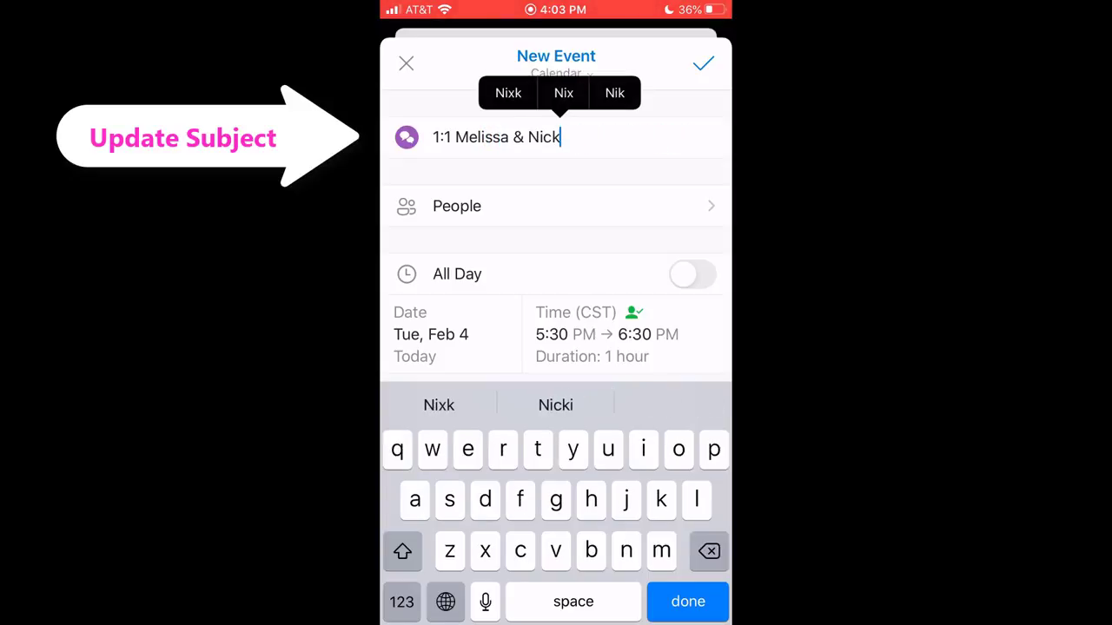
- Add the other participant from the suggested contacts as an attendee of the new event
{"action": "left_click", "coordinate": [457, 206]}
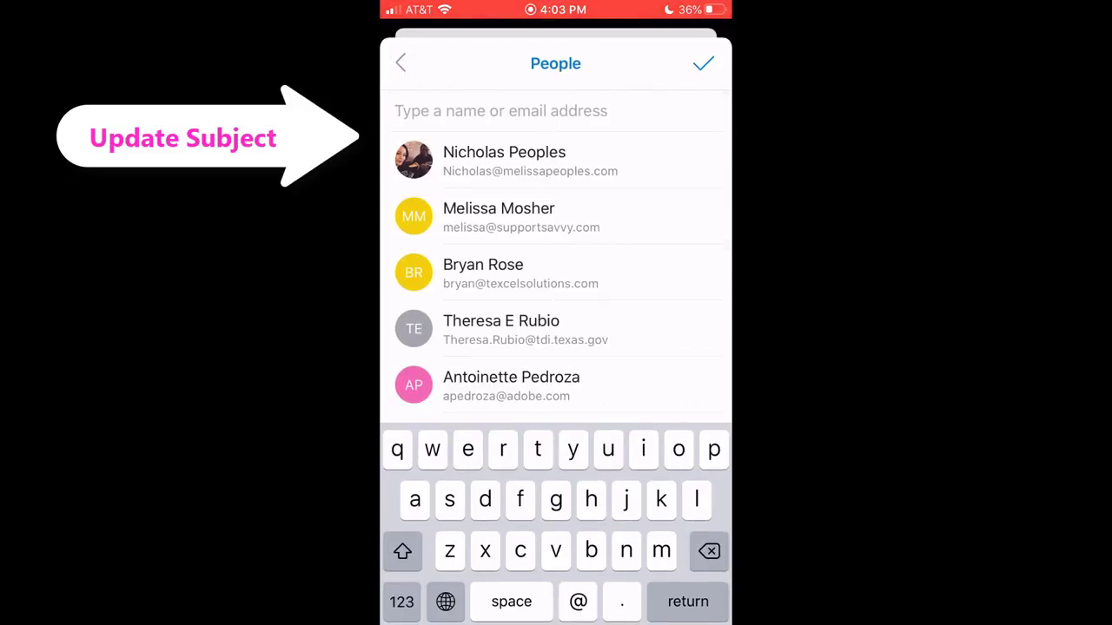
{"action": "left_click", "coordinate": [504, 160]}
{"action": "left_click", "coordinate": [703, 63]}
- Turn on the Teams meeting option and set the event's location to Sweet Lemon Inn by searching for "Sweet"
{"action": "scroll", "coordinate": [555, 347], "scroll_direction": "down", "scroll_amount": 4}
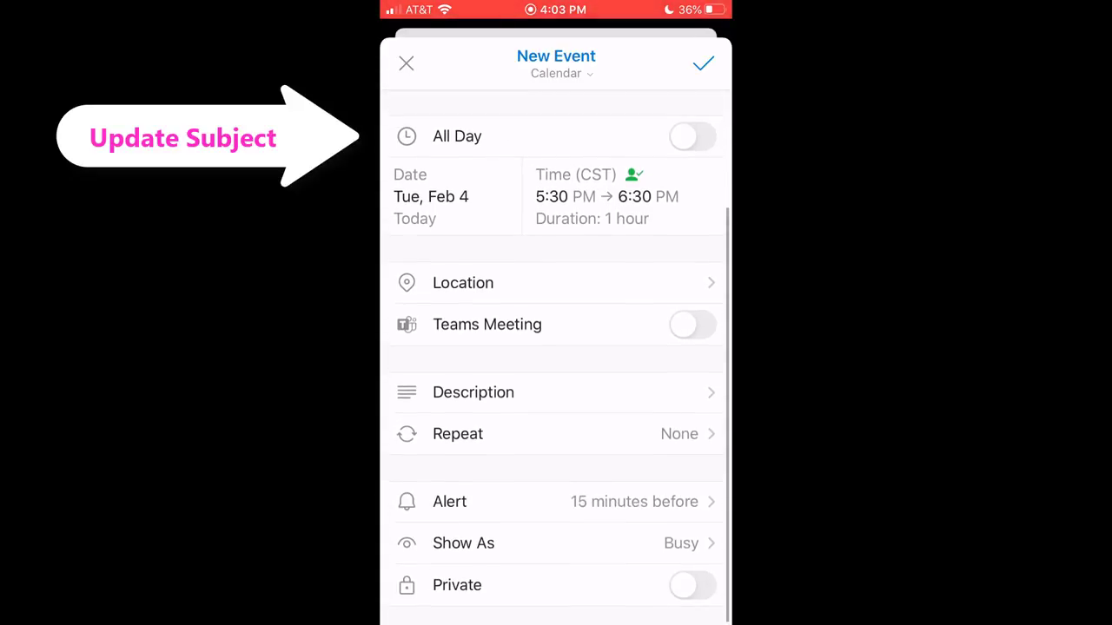
{"action": "left_click", "coordinate": [692, 324]}
{"action": "left_click", "coordinate": [463, 282]}
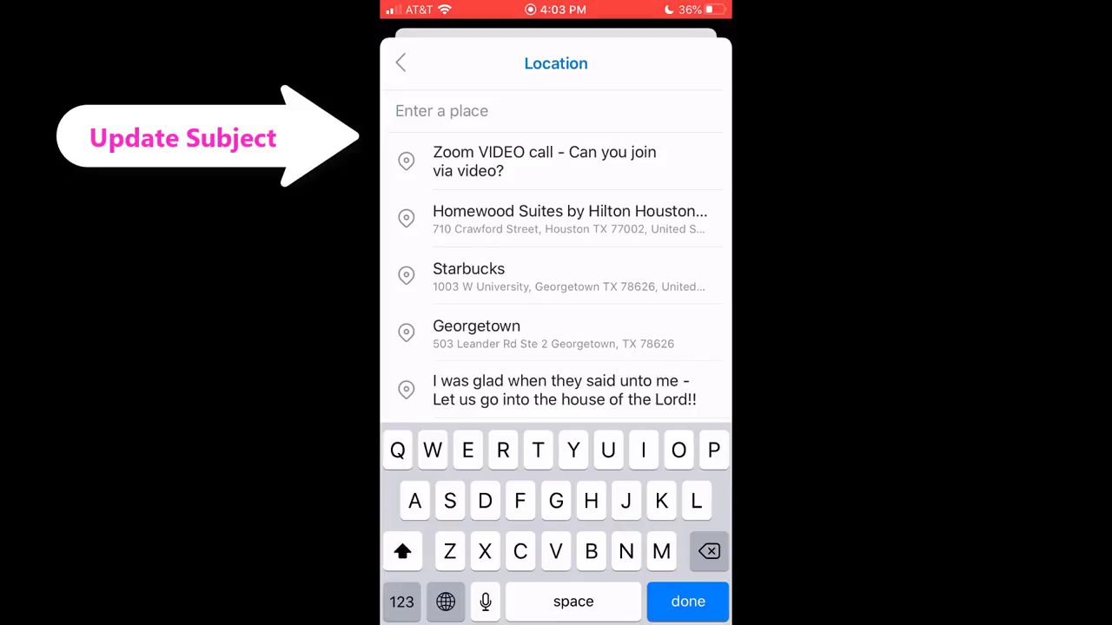
{"action": "type", "text": "Sweet"}
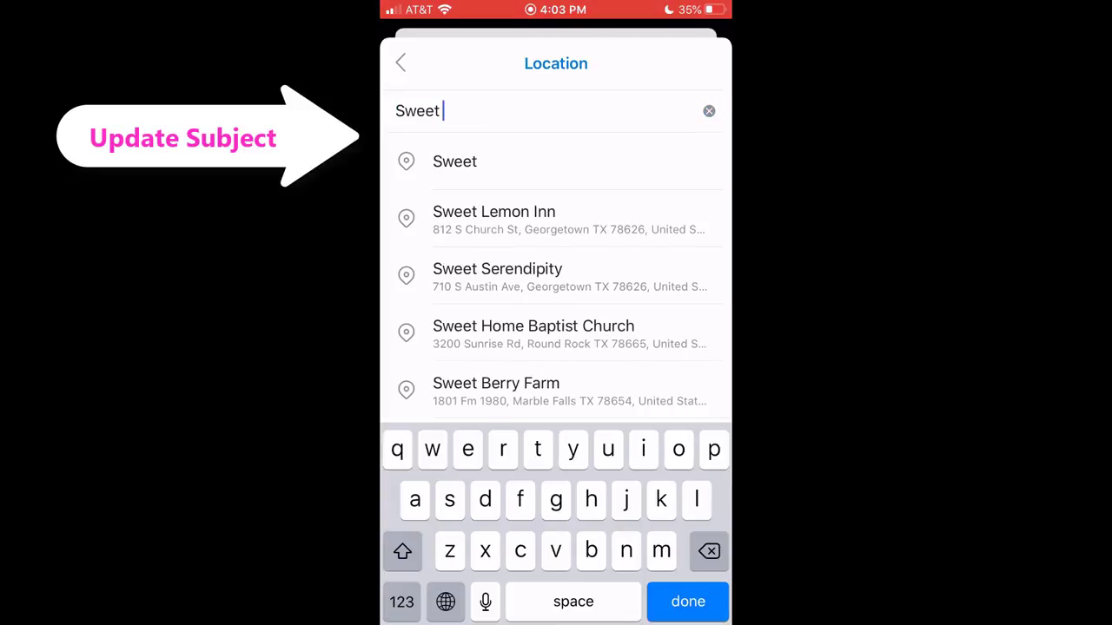
{"action": "left_click", "coordinate": [494, 219]}
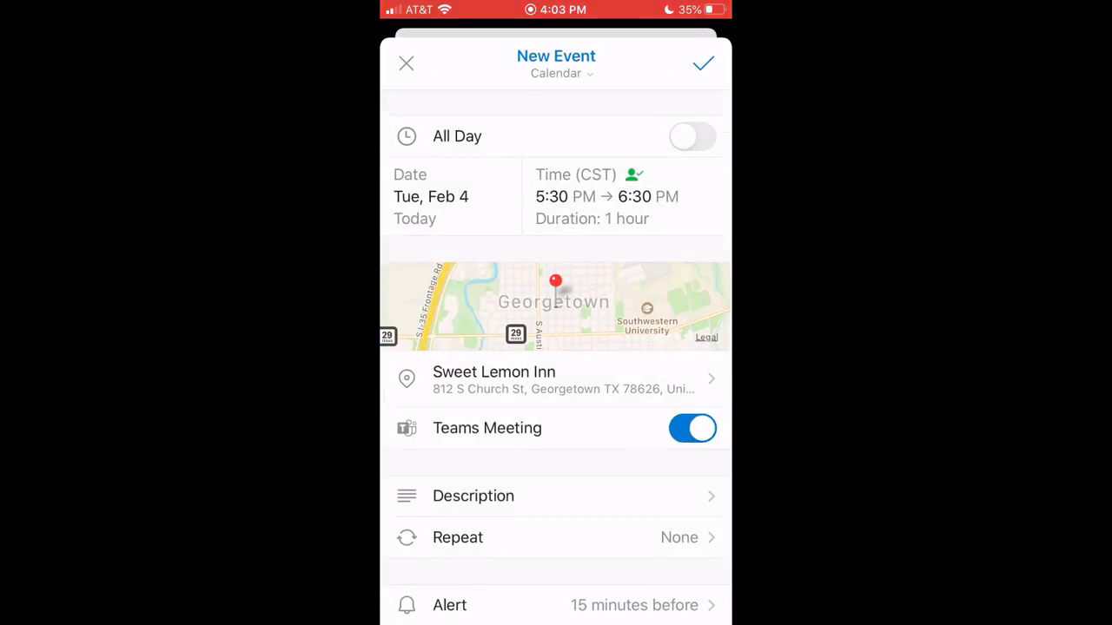
- Save the new event and look through the calendar agenda for Tuesday, February 4
{"action": "scroll", "coordinate": [556, 391], "scroll_direction": "down", "scroll_amount": 3}
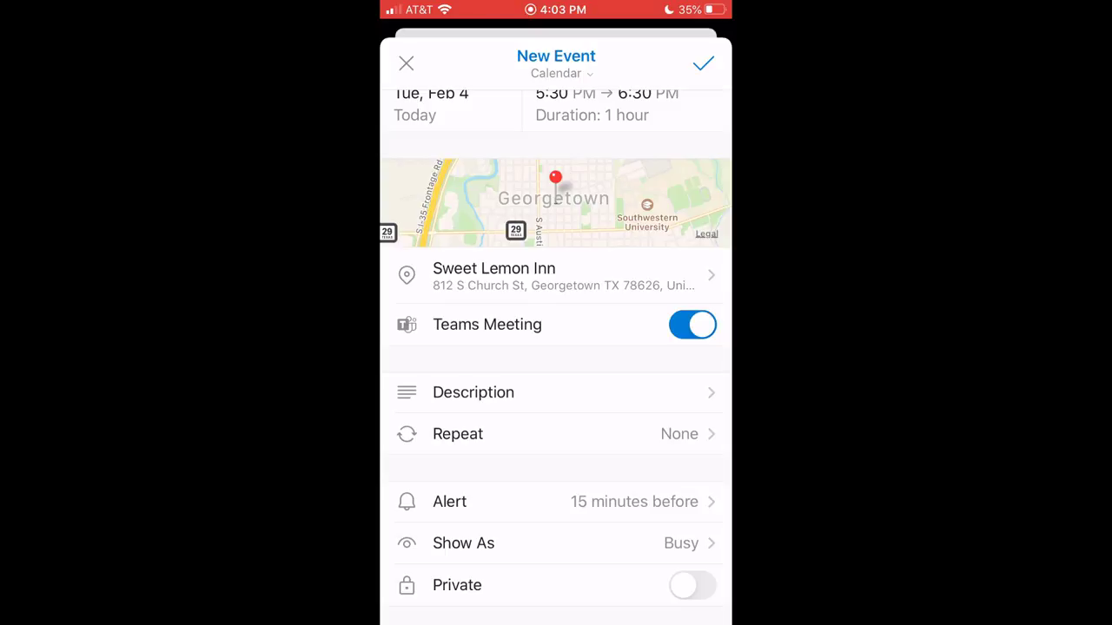
{"action": "left_click", "coordinate": [702, 63]}
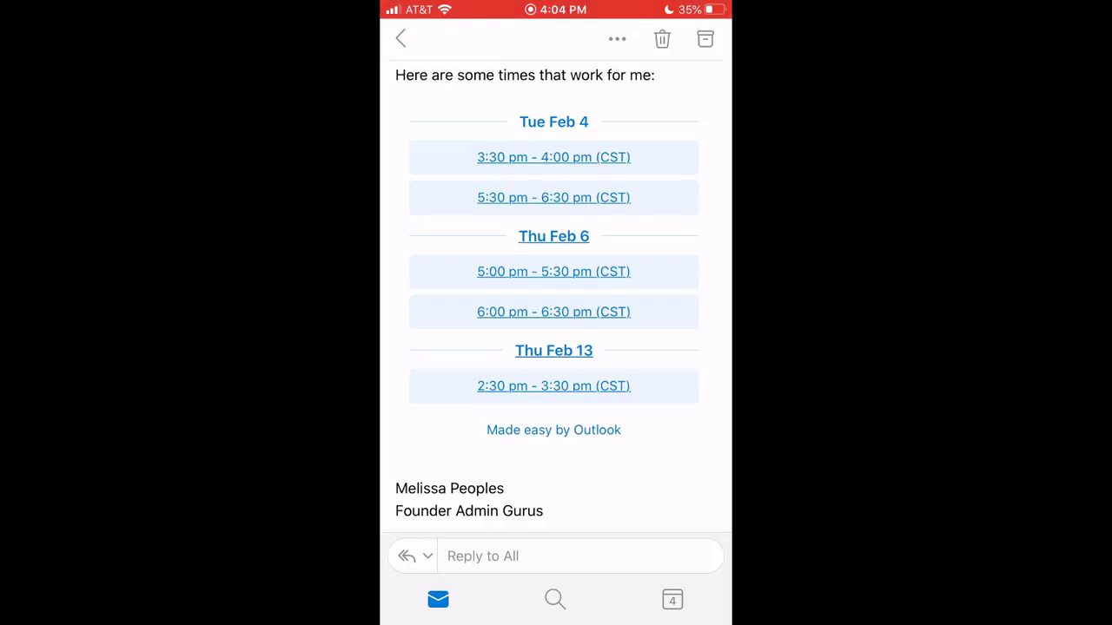
{"action": "left_click", "coordinate": [671, 600]}
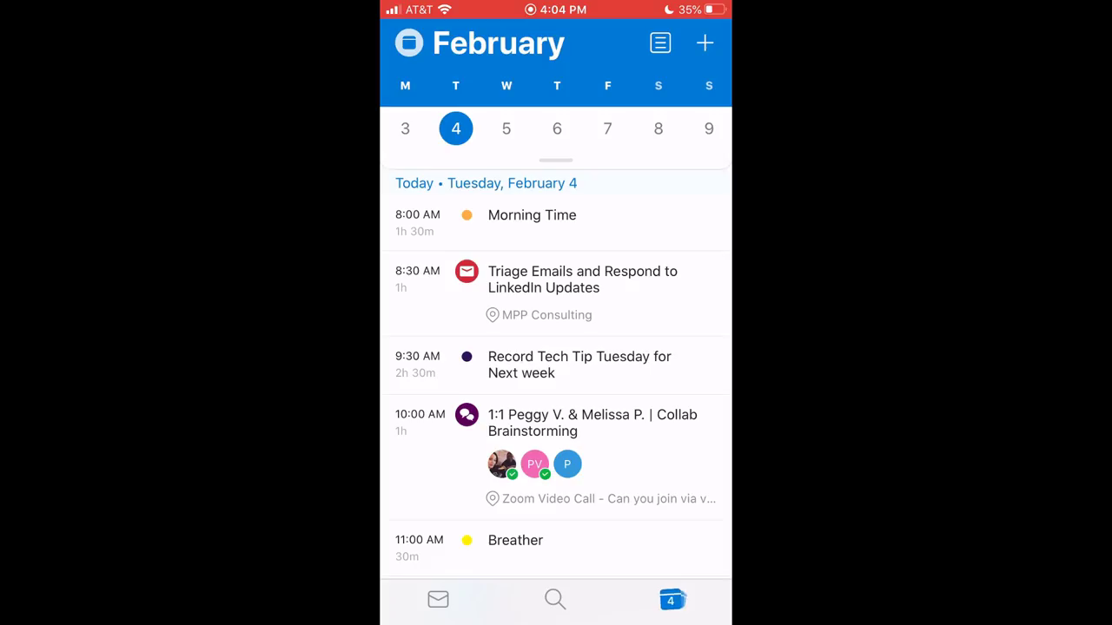
{"action": "scroll", "coordinate": [556, 386], "scroll_direction": "down", "scroll_amount": 10}
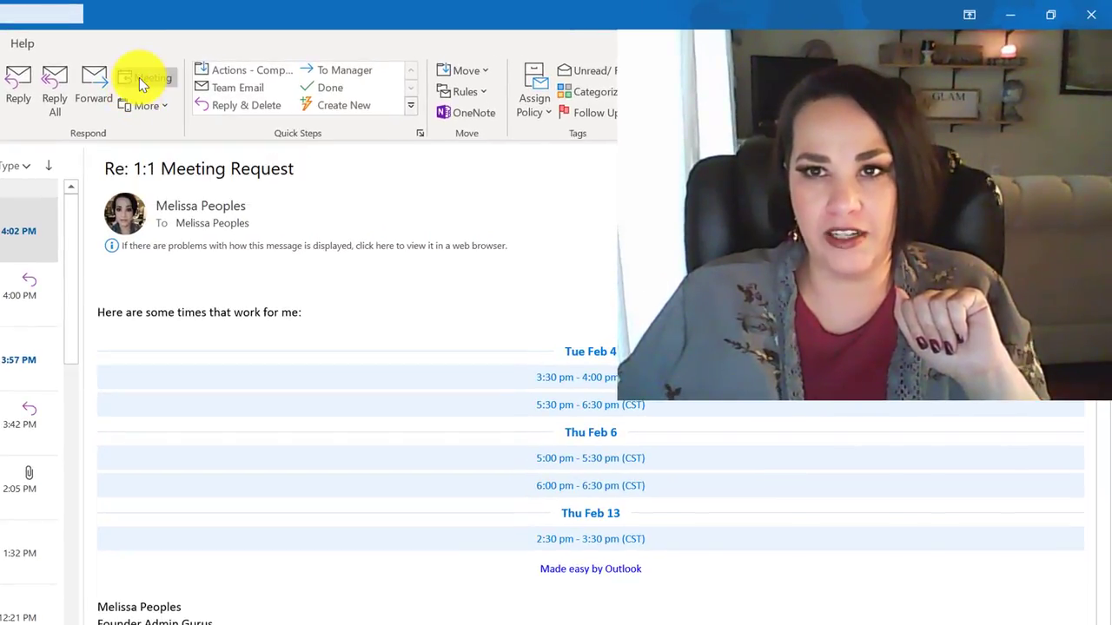
- Create a meeting from the availability email, titled "1:1" with both first names and "| Weekly Sync", and replace the required attendee with the other participant
{"action": "left_click", "coordinate": [139, 78]}
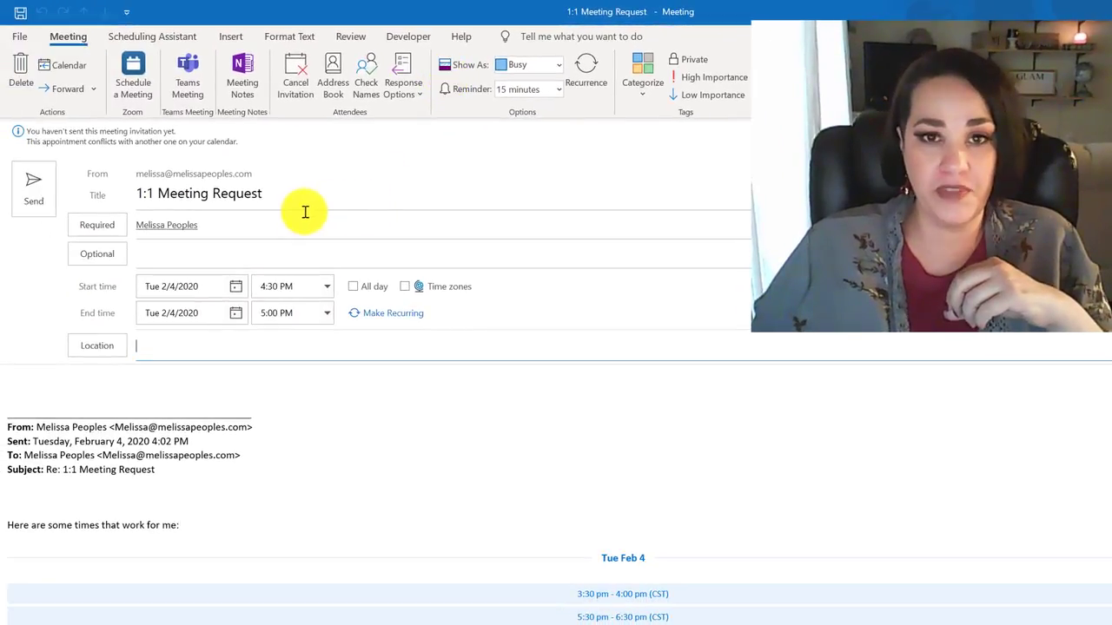
{"action": "left_click_drag", "start_coordinate": [276, 188], "coordinate": [165, 193]}
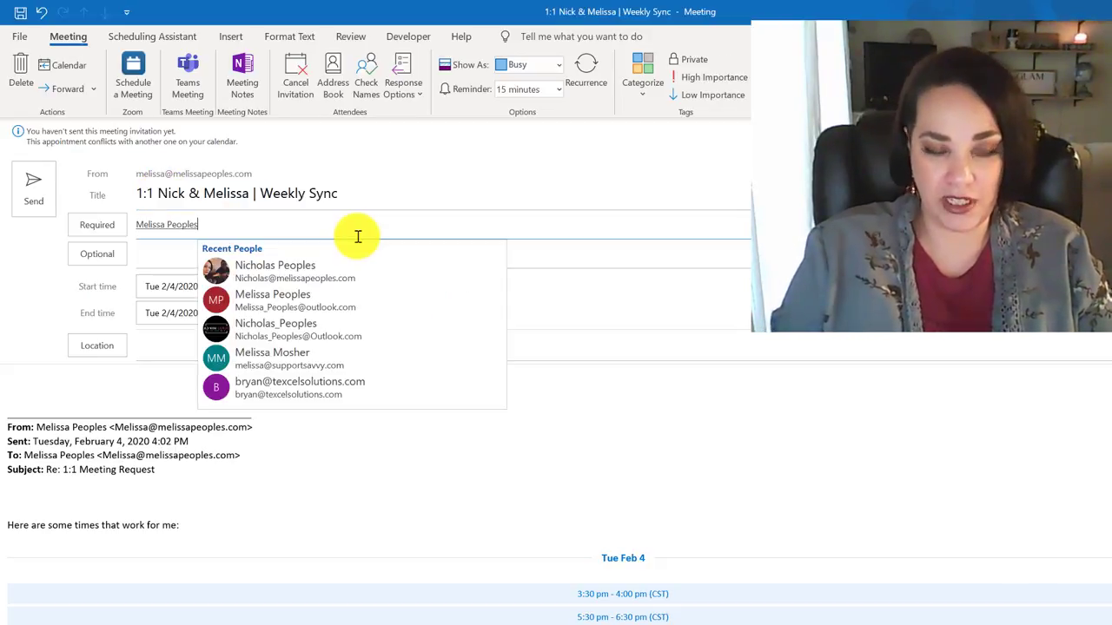
{"action": "key", "text": "Down"}
{"action": "key", "text": "Return"}
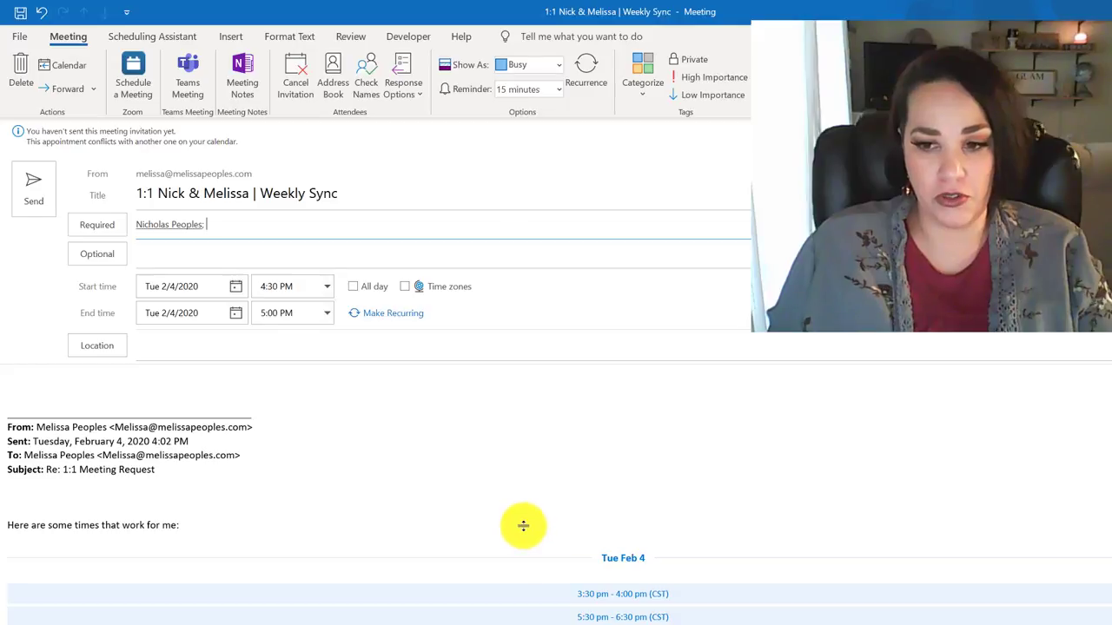
- Schedule the meeting for Thu 2/6/2020 with a start time of 6:00 PM
{"action": "scroll", "coordinate": [524, 526], "scroll_direction": "down", "scroll_amount": 2}
{"action": "left_click", "coordinate": [235, 285]}
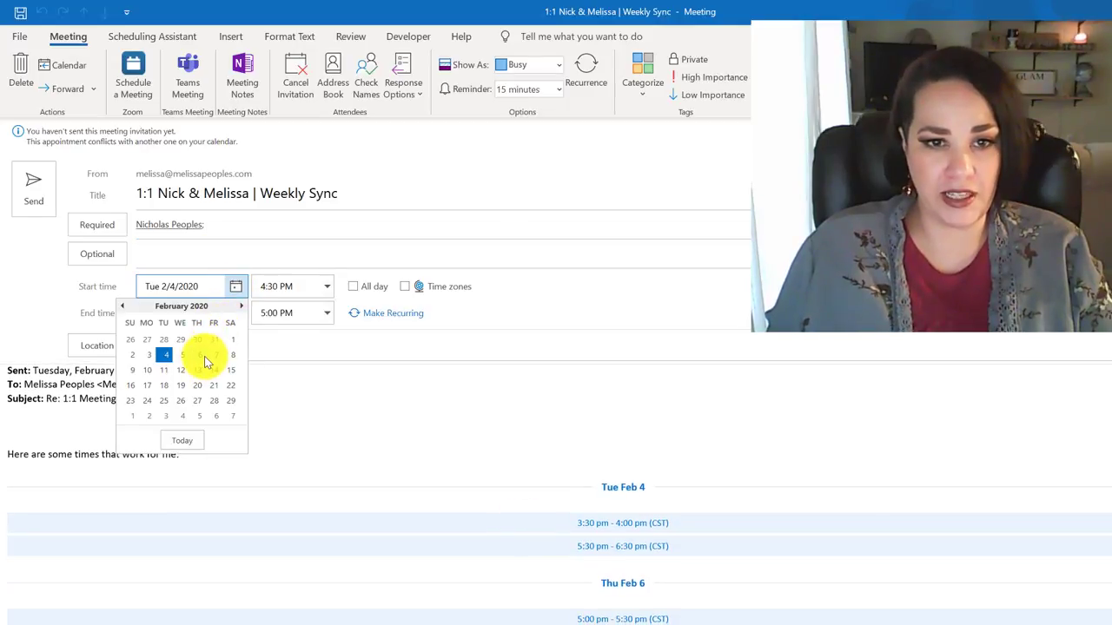
{"action": "left_click", "coordinate": [201, 352]}
{"action": "left_click", "coordinate": [327, 285]}
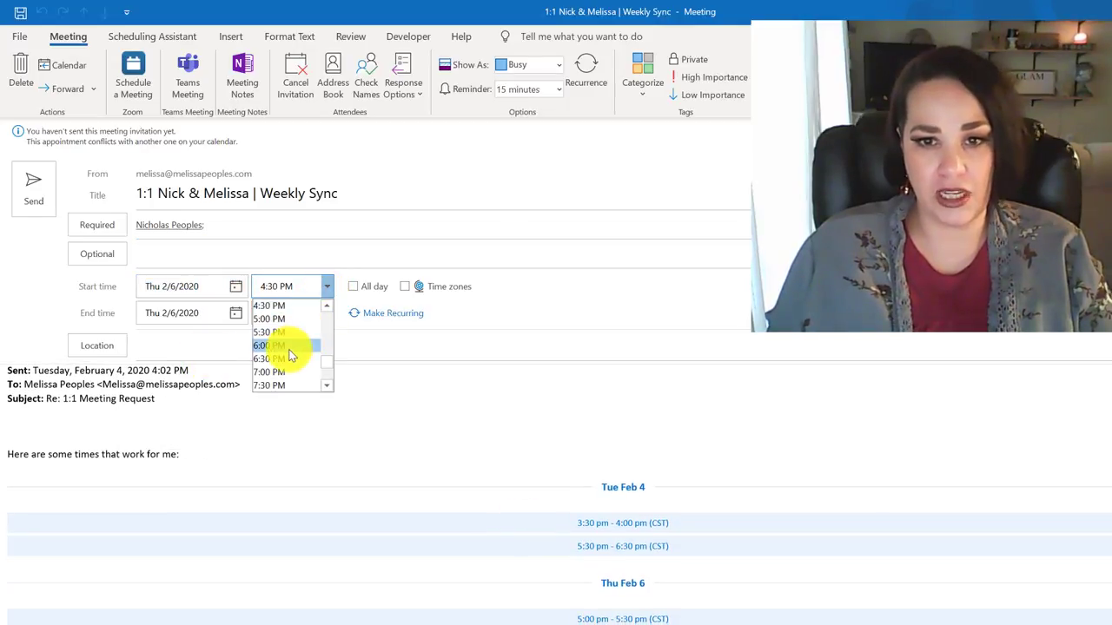
{"action": "left_click", "coordinate": [289, 348]}
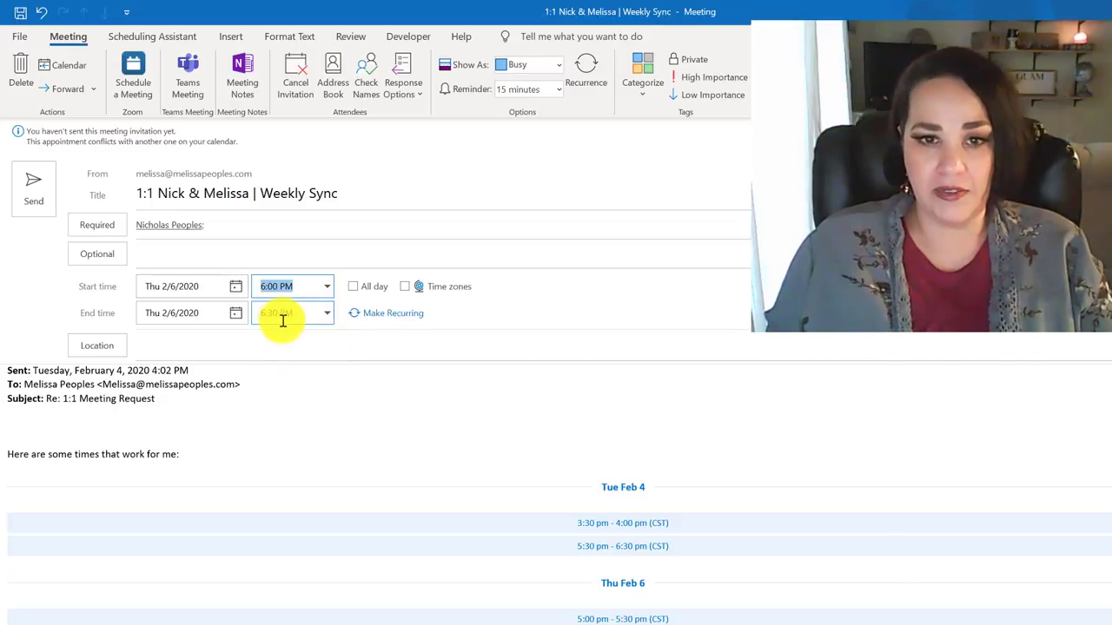
- Set the meeting's location to "Teams Call" and send the invitation
{"action": "left_click", "coordinate": [245, 342]}
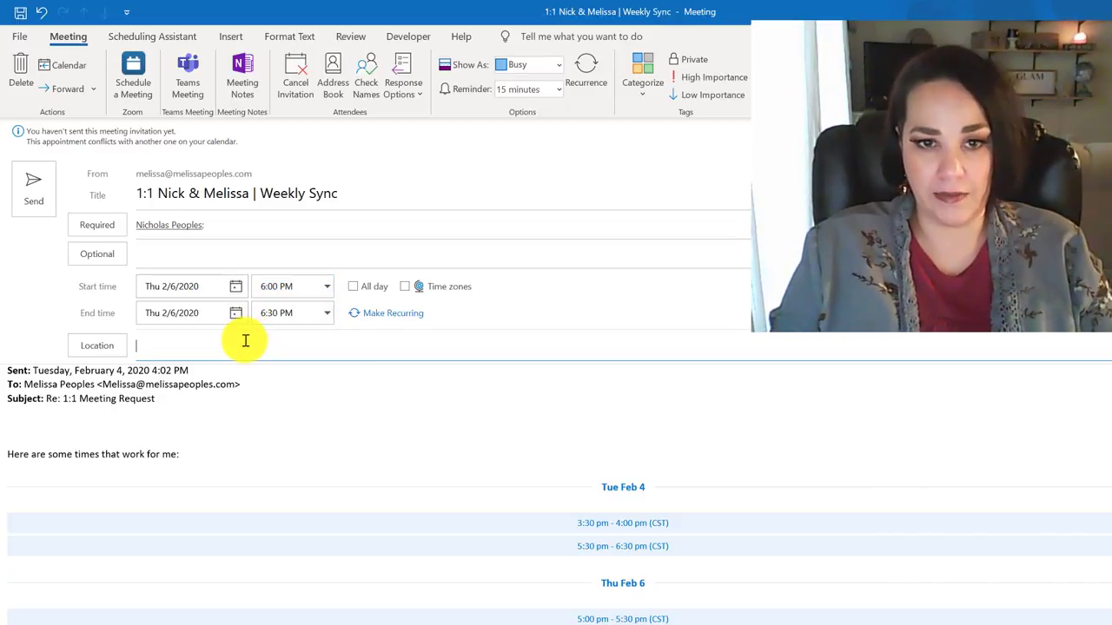
{"action": "type", "text": "Teams Call"}
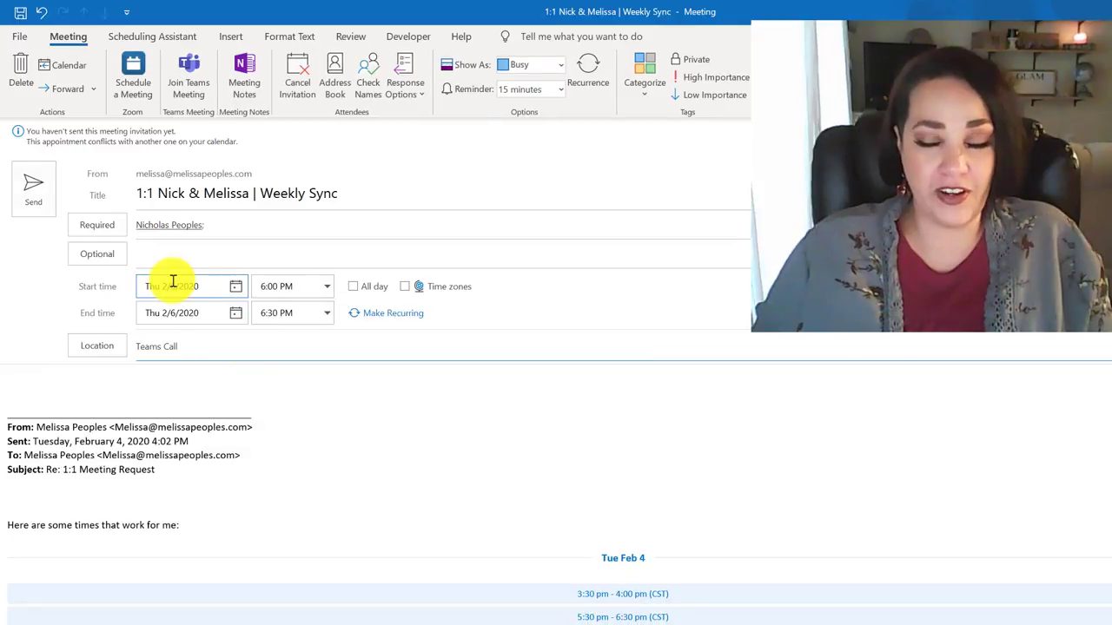
{"action": "left_click", "coordinate": [45, 187]}
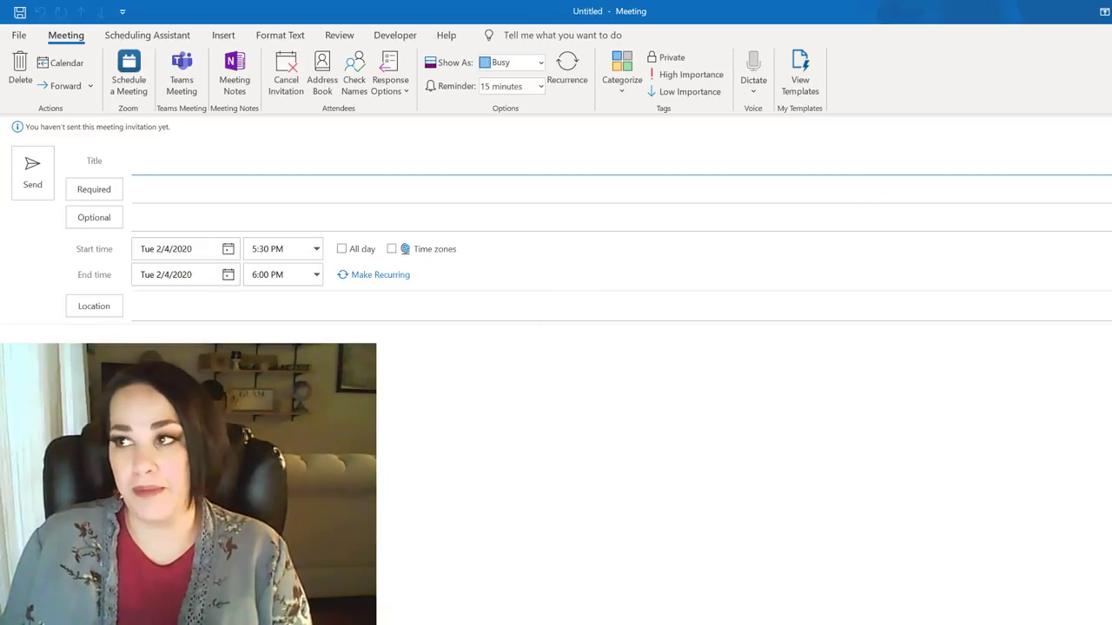
- Close the untitled meeting and create a new meeting from the calendar
{"action": "key", "text": "Escape"}
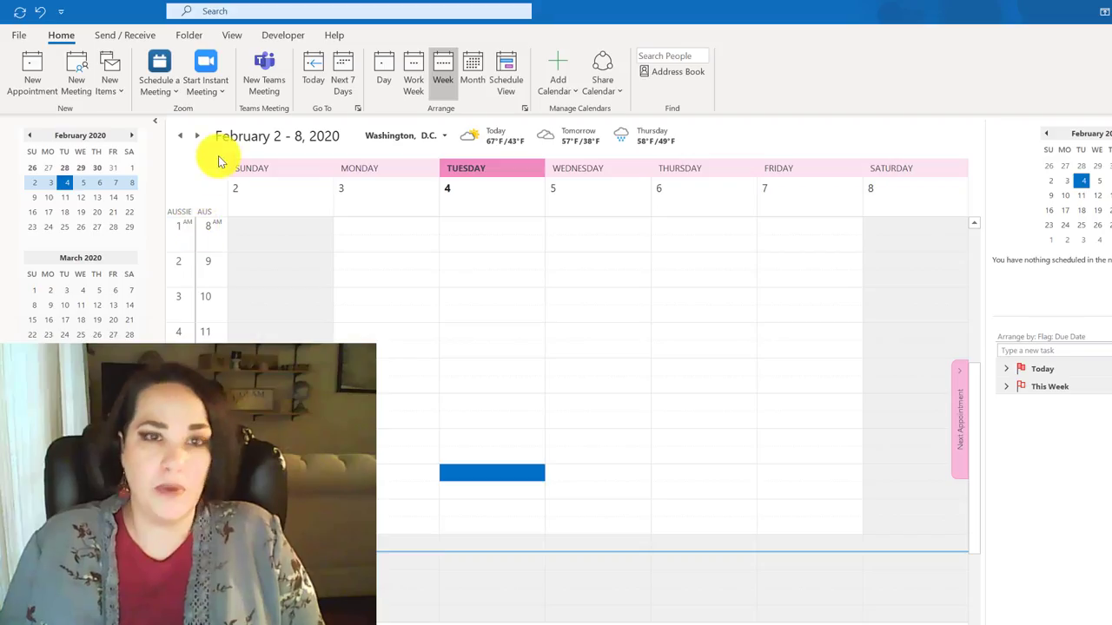
{"action": "left_click", "coordinate": [76, 70]}
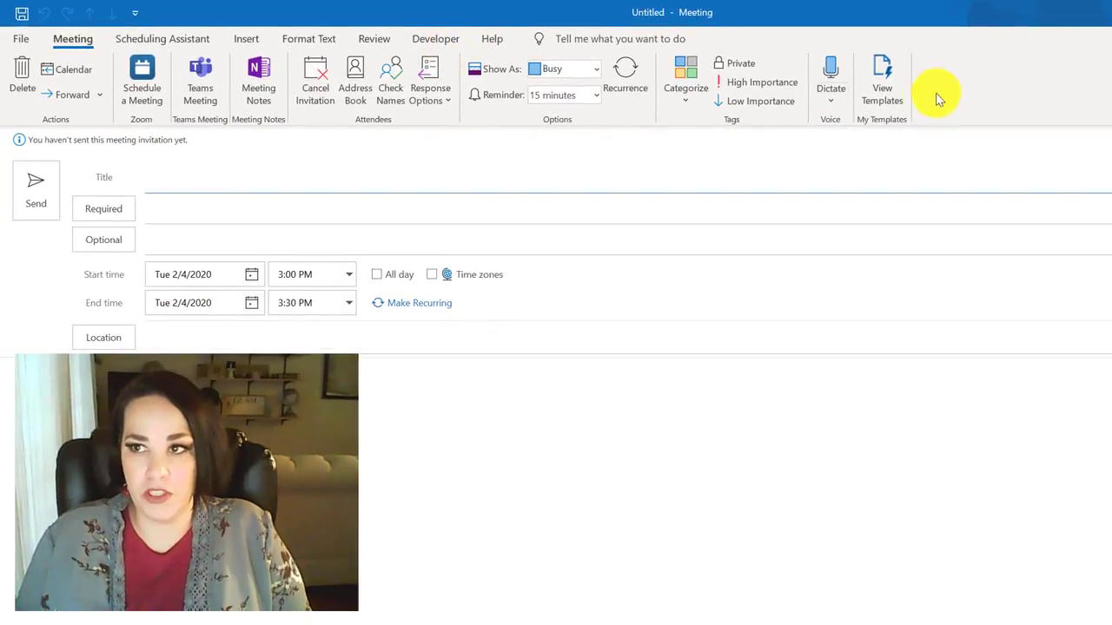
- View the ribbon customization options from the new meeting and close them without making changes
{"action": "right_click", "coordinate": [937, 93]}
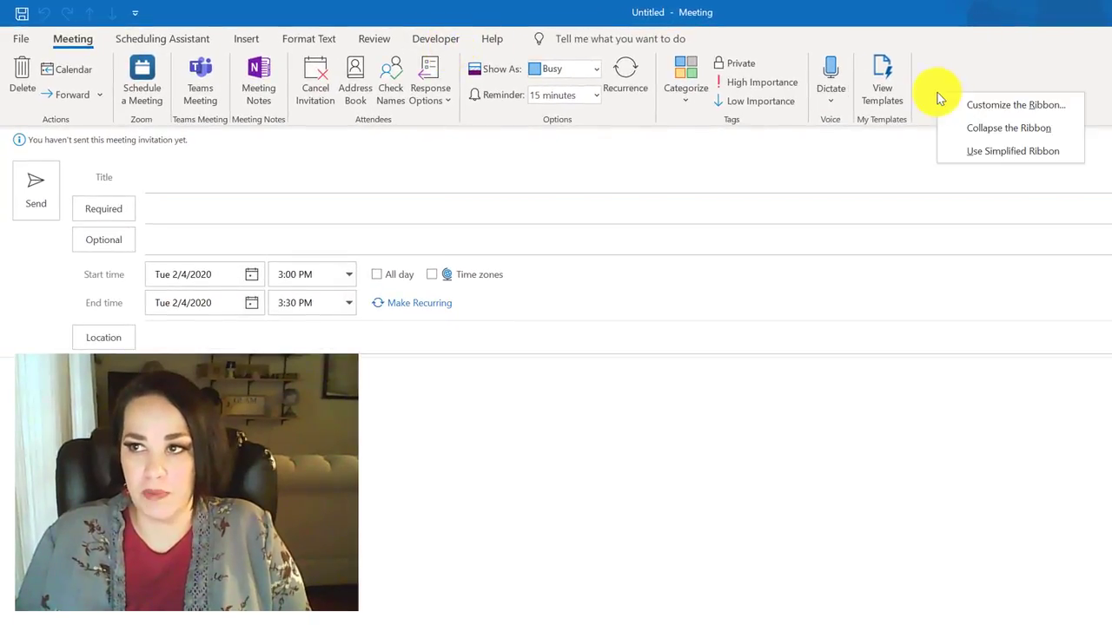
{"action": "left_click", "coordinate": [997, 109]}
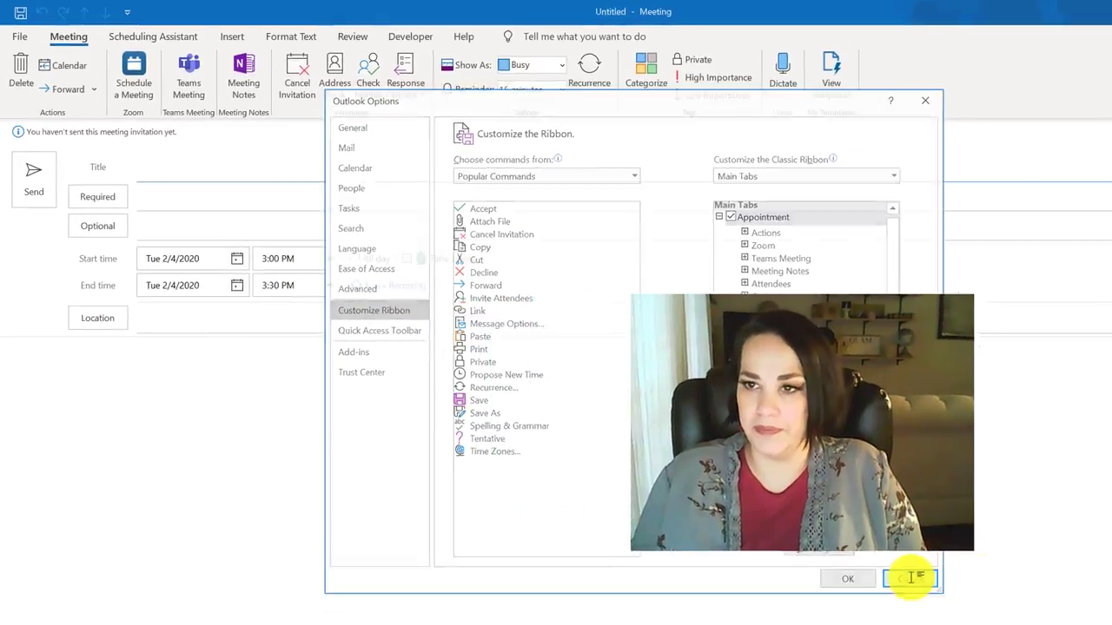
{"action": "left_click", "coordinate": [997, 617]}
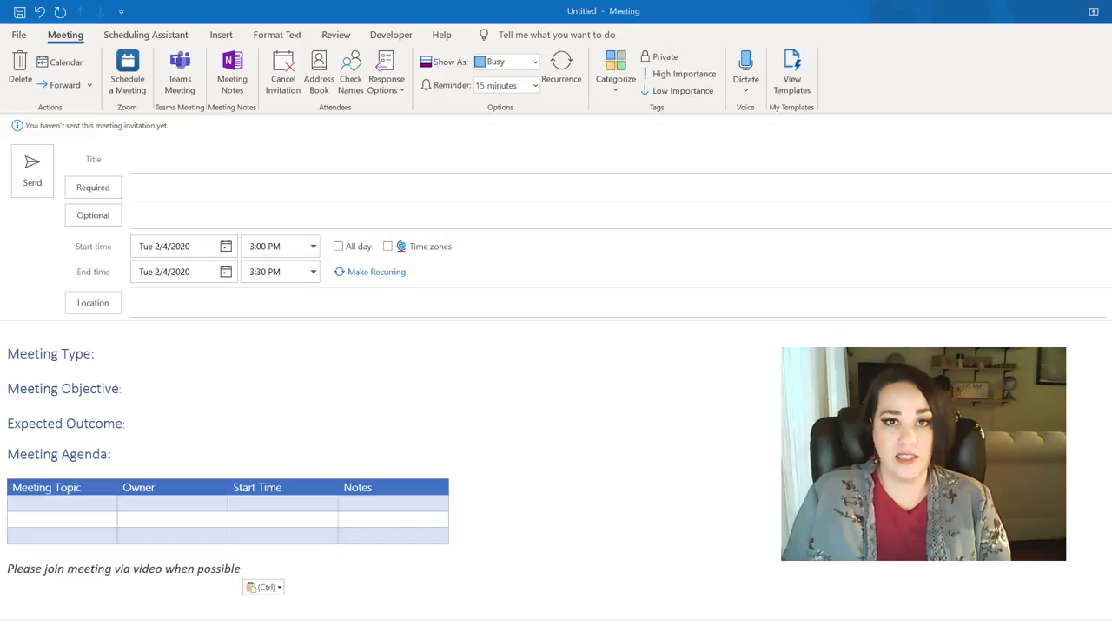
- Start publishing the meeting template as a form, choosing the Personal Forms Library as its destination
{"action": "left_click", "coordinate": [222, 37]}
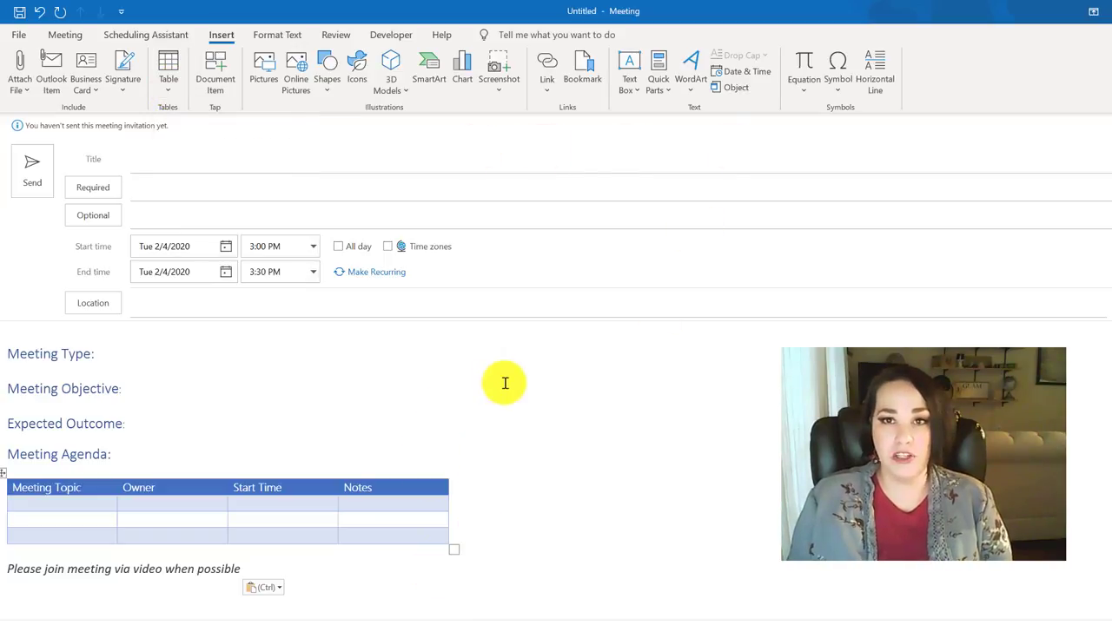
{"action": "left_click", "coordinate": [384, 34]}
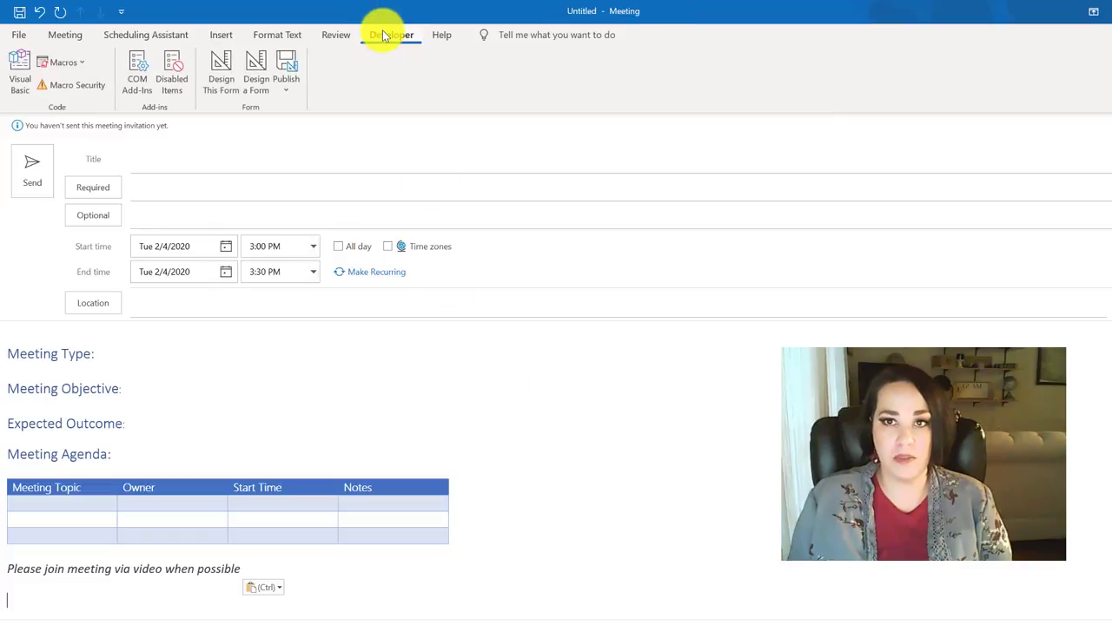
{"action": "left_click", "coordinate": [289, 87]}
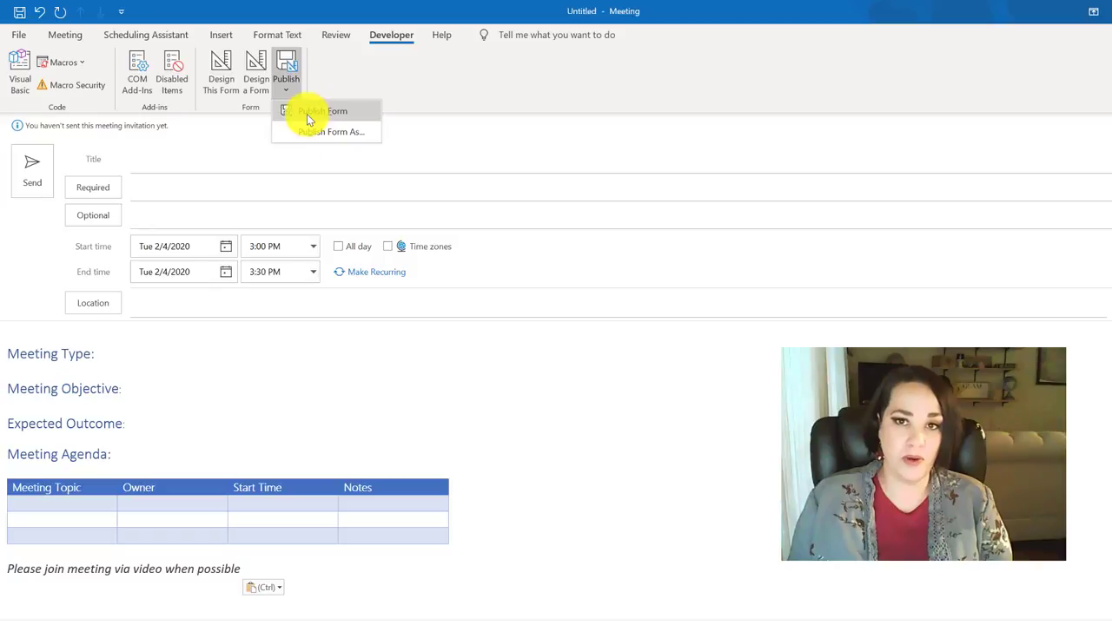
{"action": "left_click", "coordinate": [306, 114]}
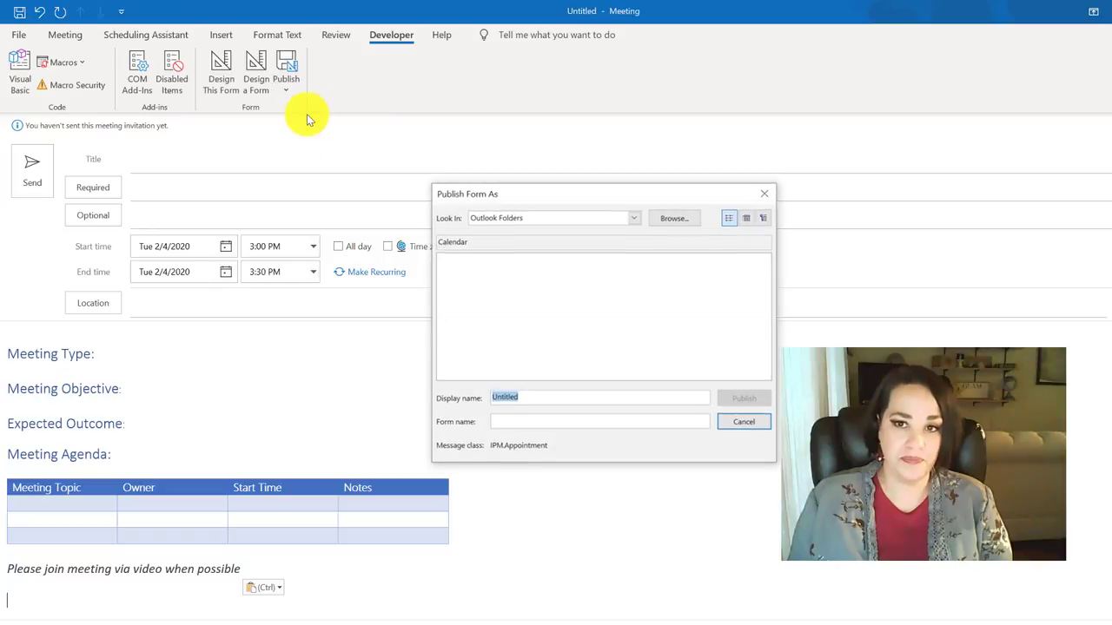
{"action": "left_click", "coordinate": [632, 219]}
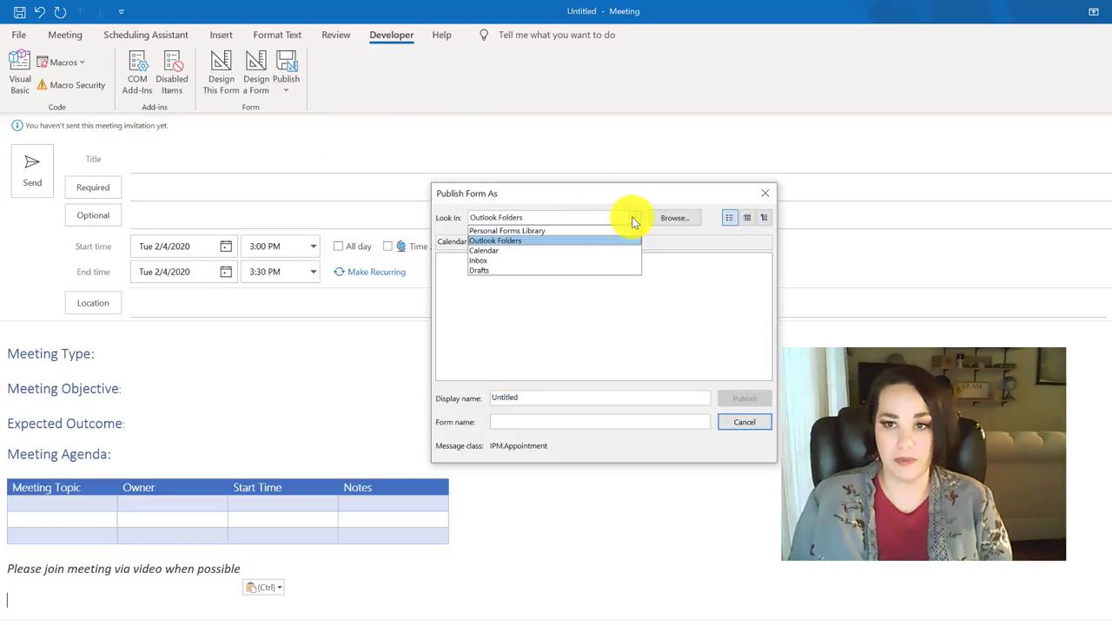
{"action": "left_click", "coordinate": [498, 231]}
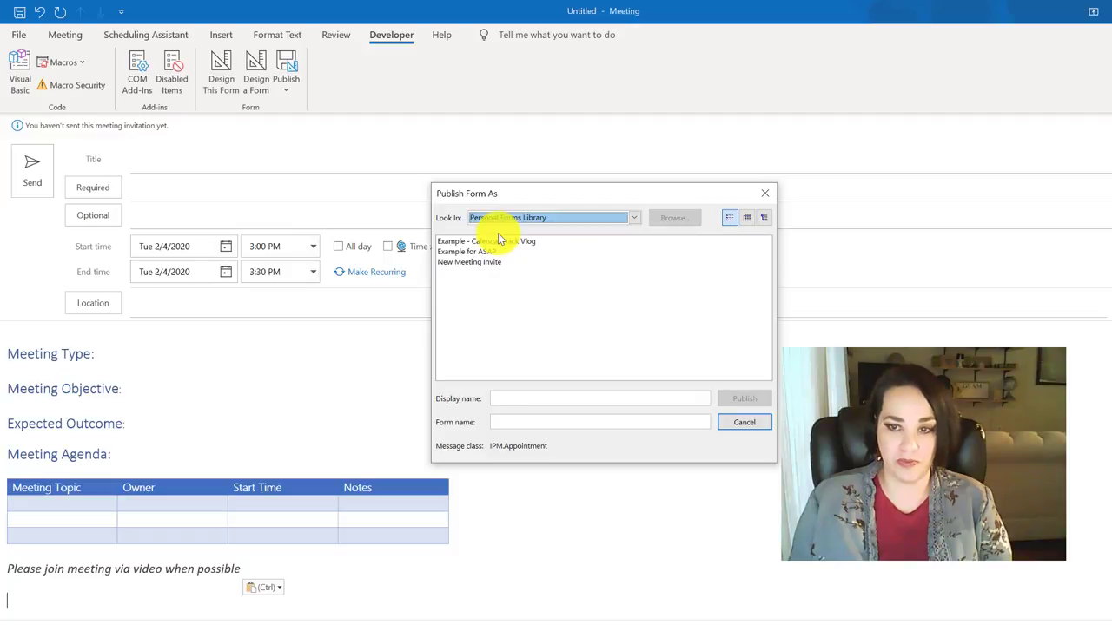
- Name the form "Calendar Hack Example" and publish it
{"action": "left_click", "coordinate": [508, 400]}
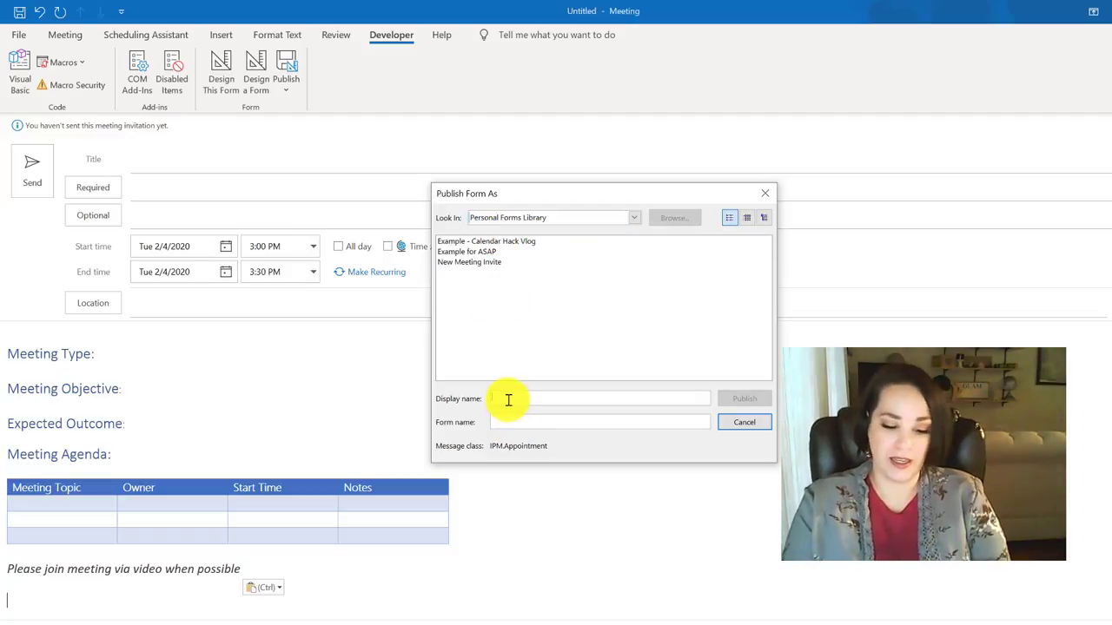
{"action": "type", "text": "Calendar Hack"}
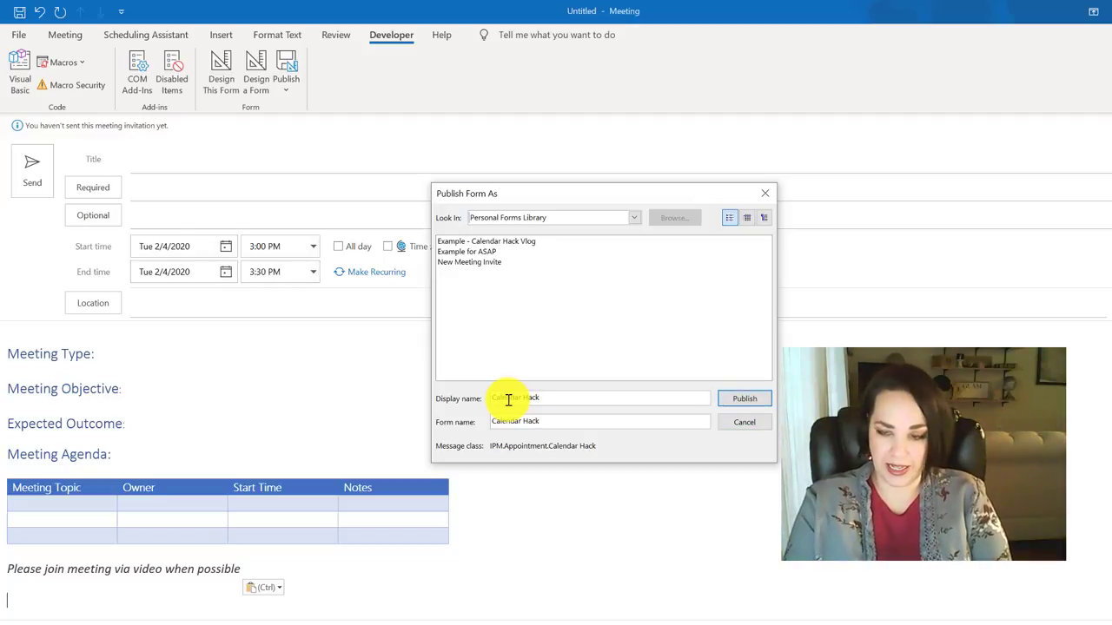
{"action": "type", "text": " Example"}
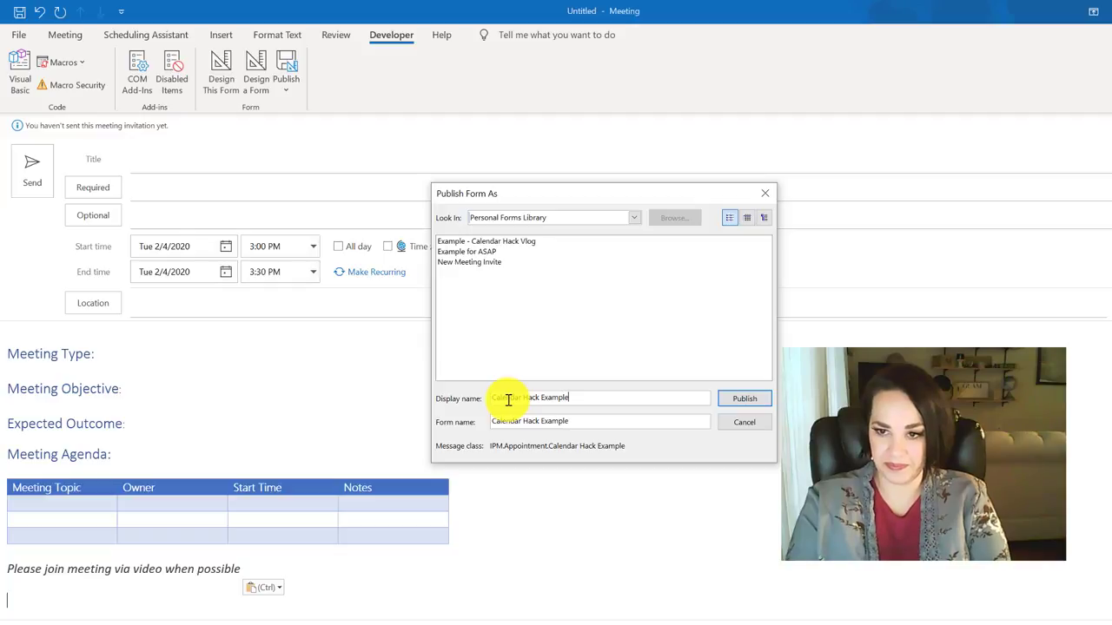
{"action": "left_click", "coordinate": [740, 399]}
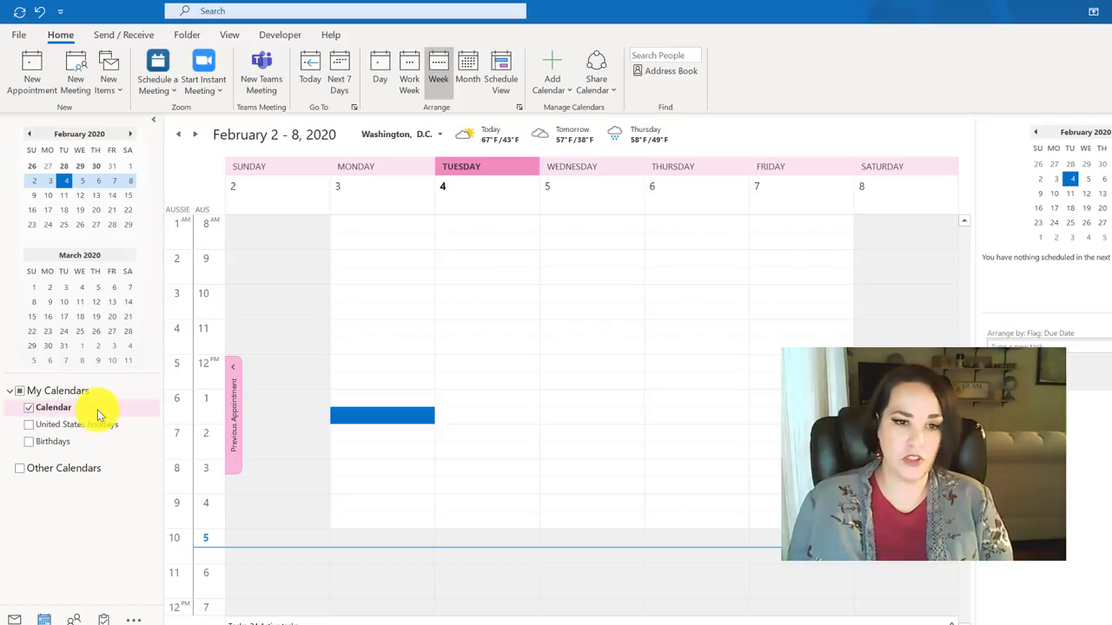
- Set the default form for items posted to the main Calendar to "Calendar Hack Example" from the Personal Forms Library
{"action": "right_click", "coordinate": [97, 410]}
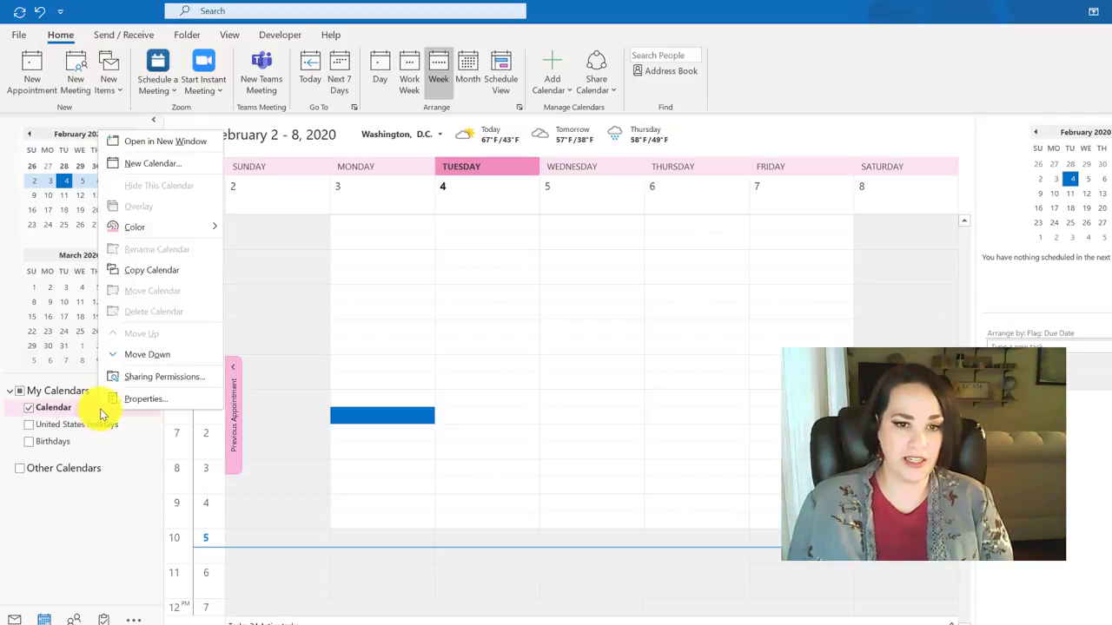
{"action": "left_click", "coordinate": [128, 403]}
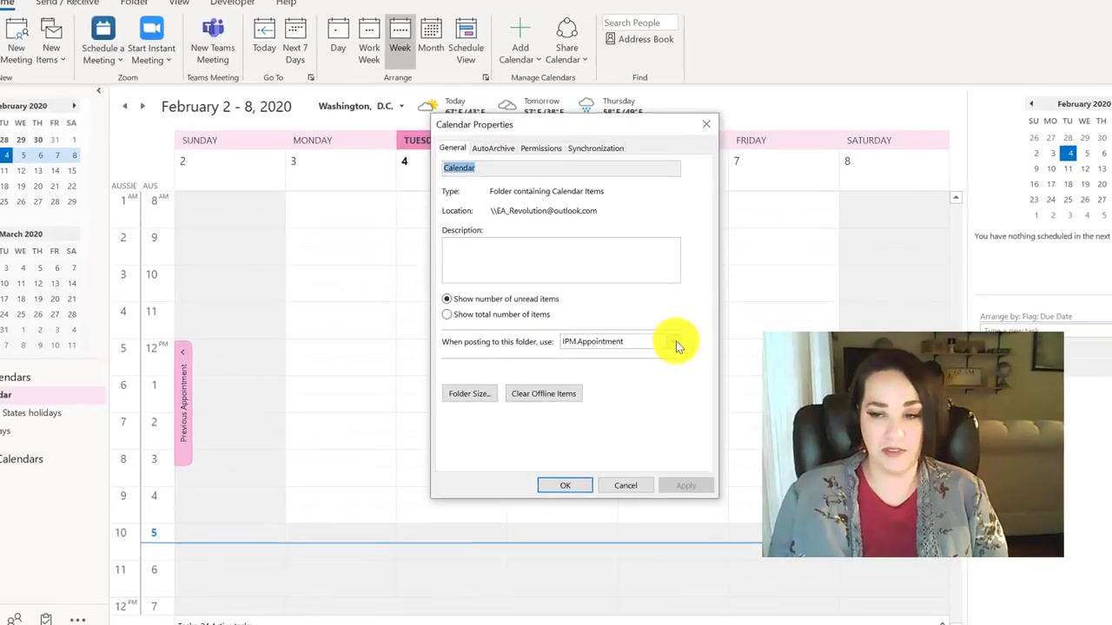
{"action": "left_click", "coordinate": [677, 345]}
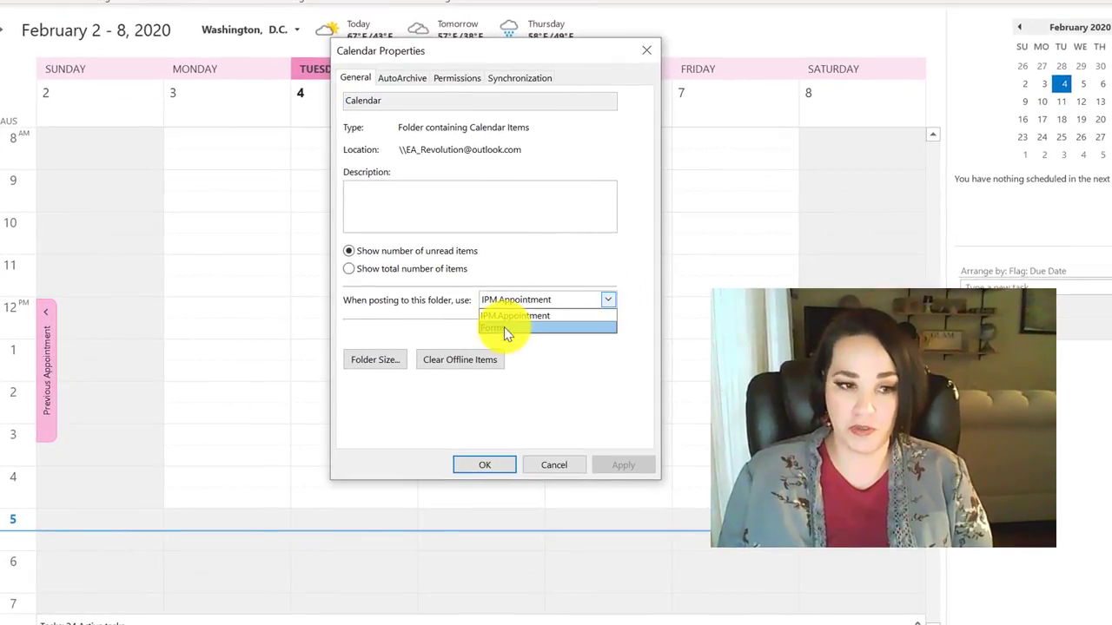
{"action": "left_click", "coordinate": [503, 326]}
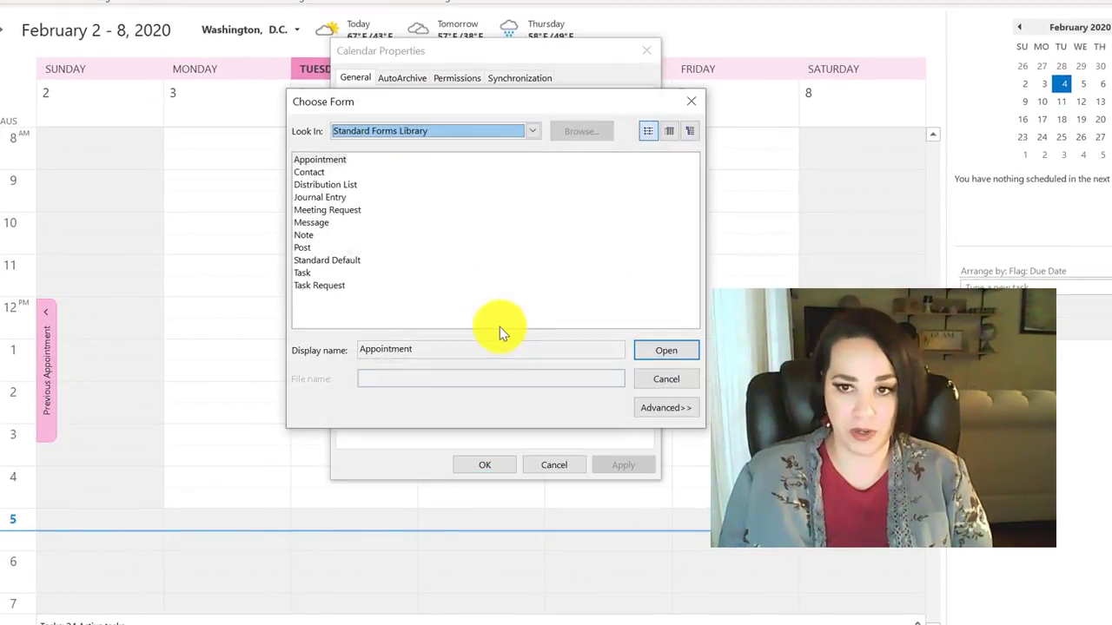
{"action": "left_click", "coordinate": [531, 132]}
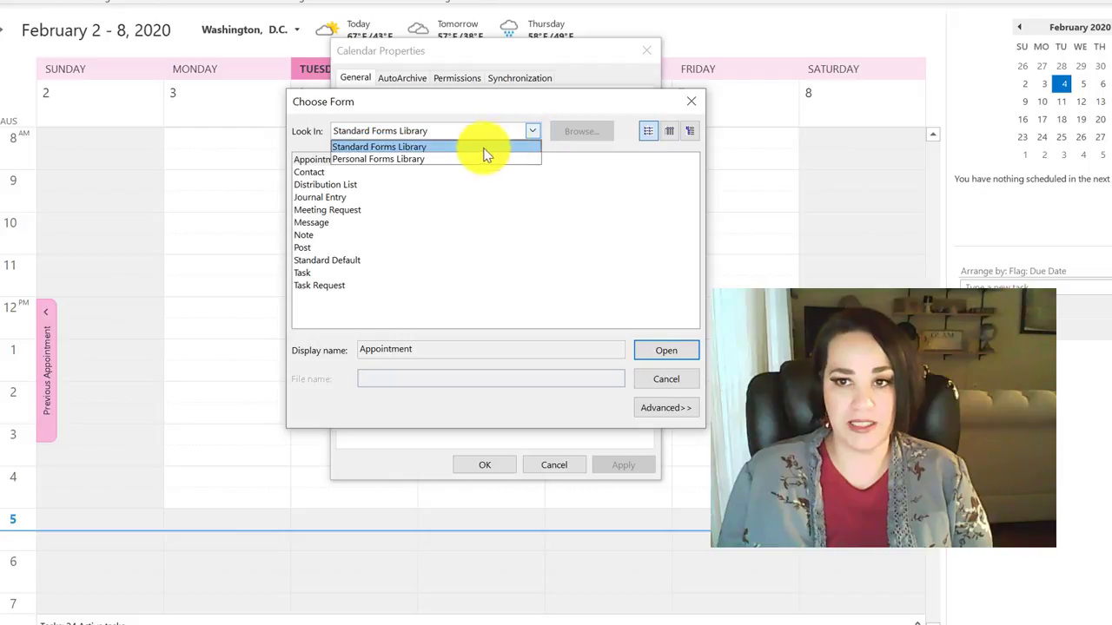
{"action": "left_click", "coordinate": [454, 157]}
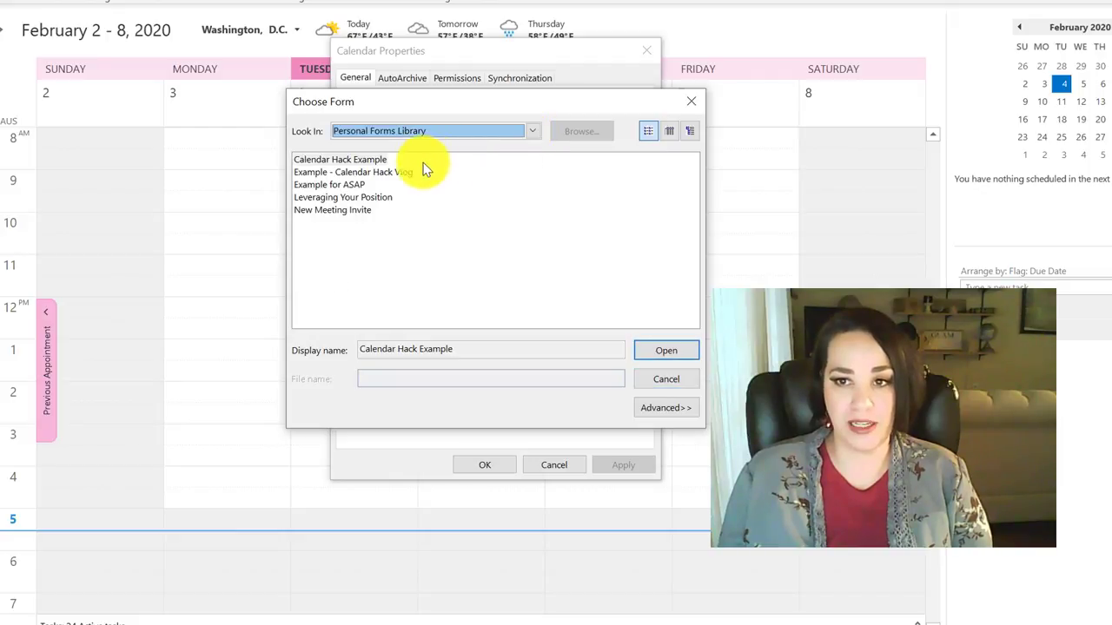
{"action": "left_click", "coordinate": [369, 160]}
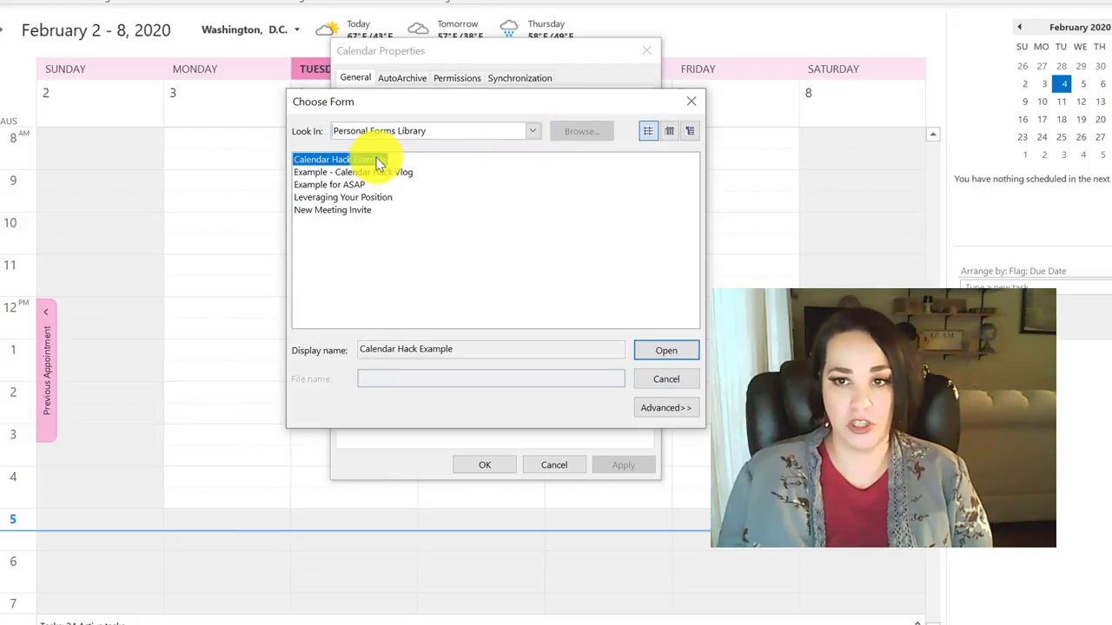
{"action": "left_click", "coordinate": [651, 354]}
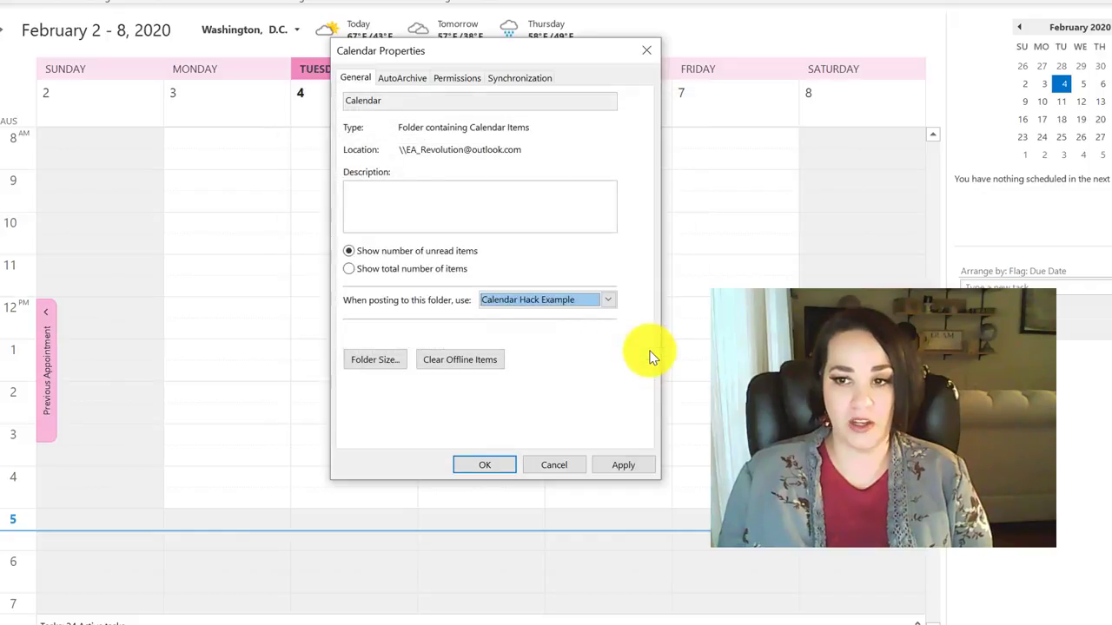
{"action": "left_click", "coordinate": [639, 468]}
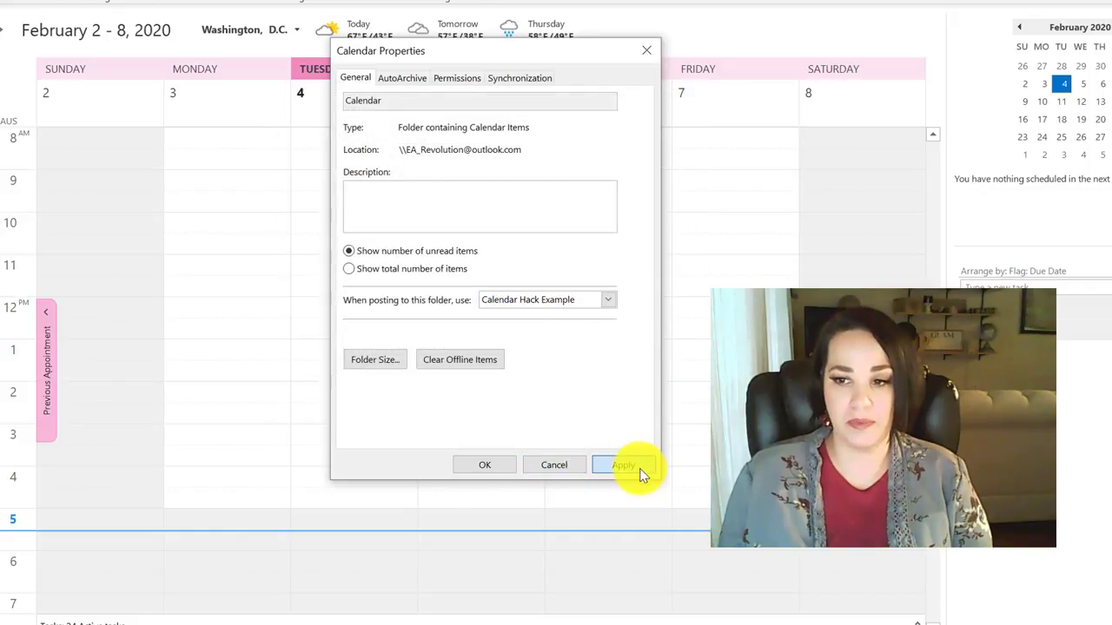
{"action": "left_click", "coordinate": [487, 466]}
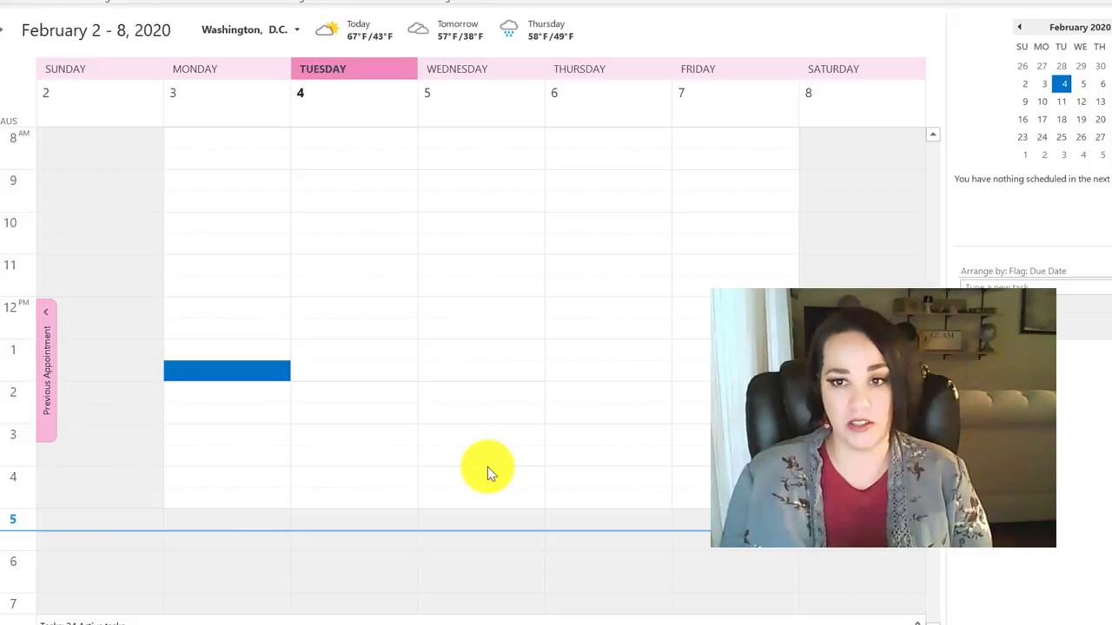
- Open a new calendar item at 10 AM on Tuesday, February 4
{"action": "double_click", "coordinate": [315, 228]}
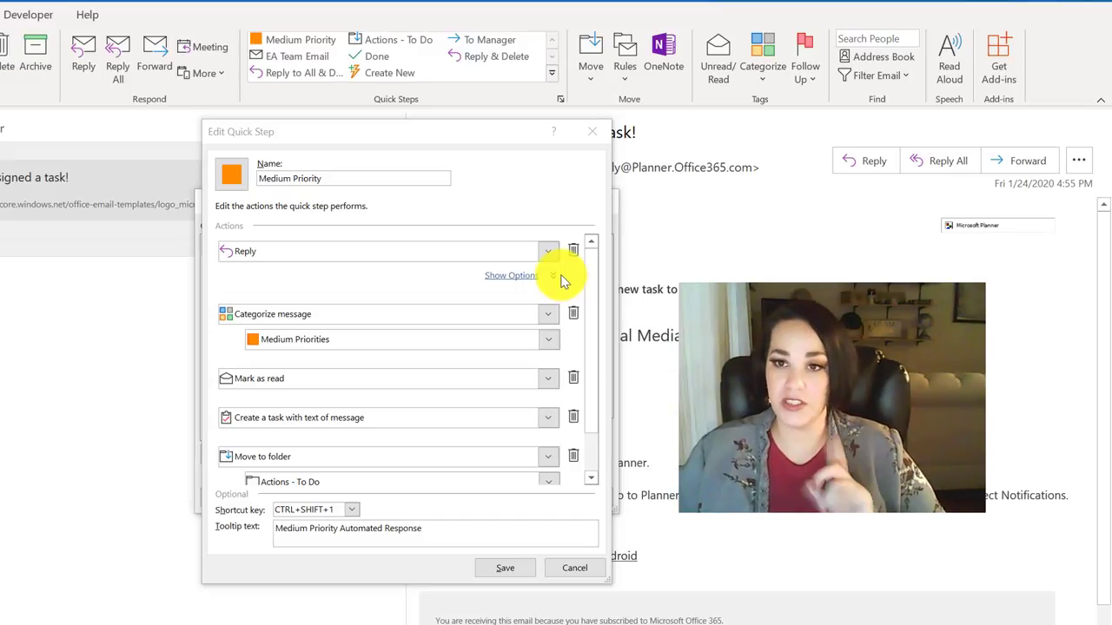
- Examine the Medium Priority quick step's reply action, including the alternative actions, the full response text and the automatic send option
{"action": "left_click", "coordinate": [548, 251]}
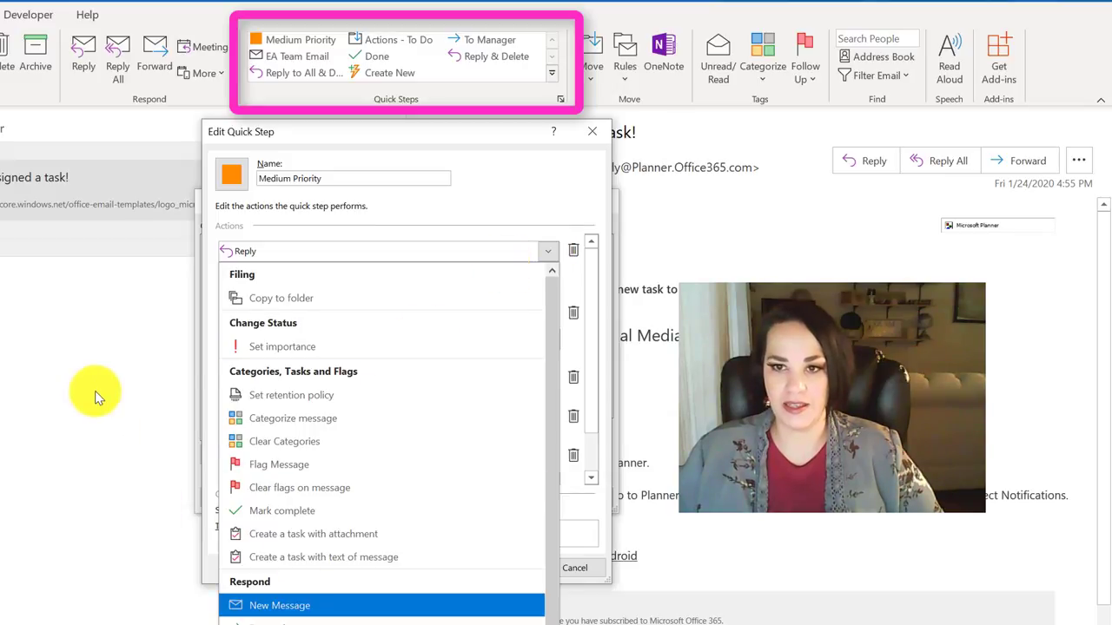
{"action": "left_click", "coordinate": [95, 391]}
{"action": "left_click", "coordinate": [525, 278]}
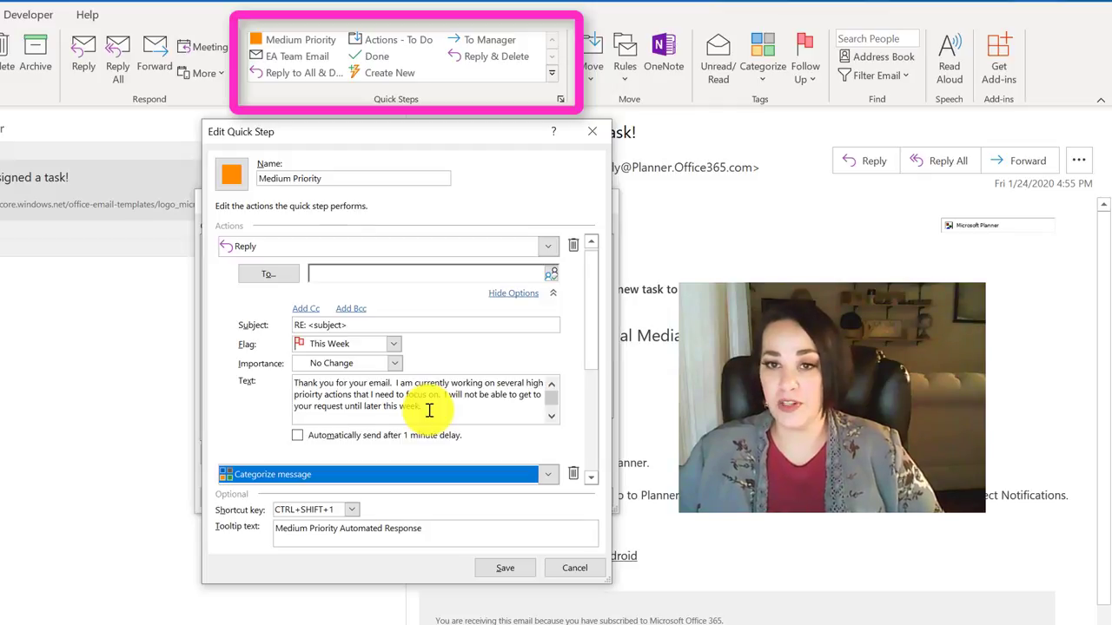
{"action": "scroll", "coordinate": [429, 410], "scroll_direction": "down", "scroll_amount": 3}
{"action": "scroll", "coordinate": [439, 409], "scroll_direction": "up", "scroll_amount": 2}
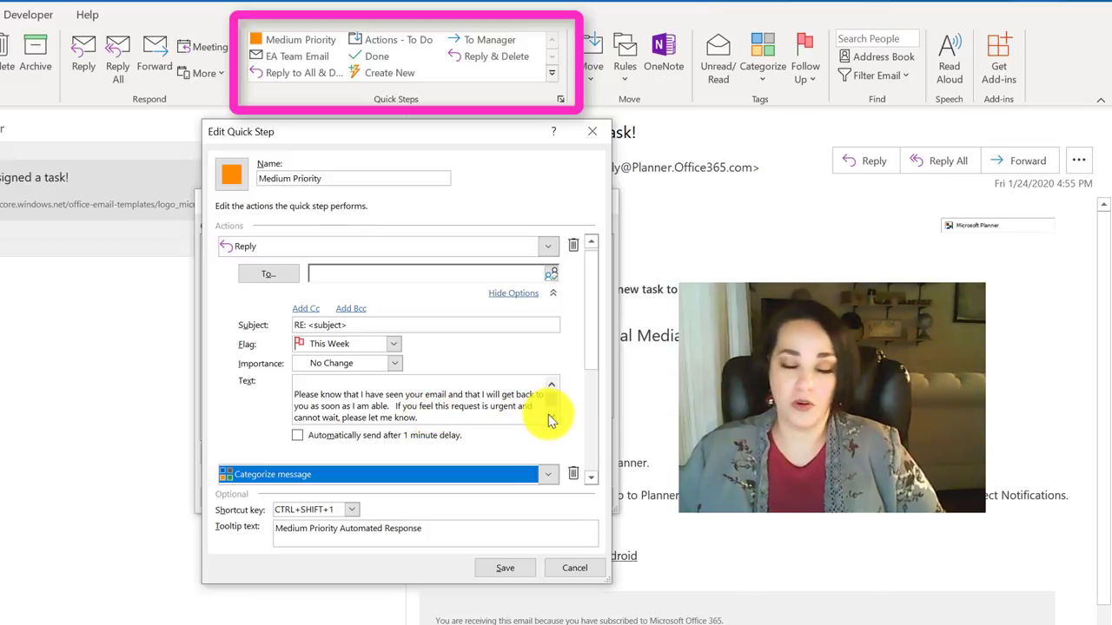
{"action": "scroll", "coordinate": [504, 415], "scroll_direction": "down", "scroll_amount": 2}
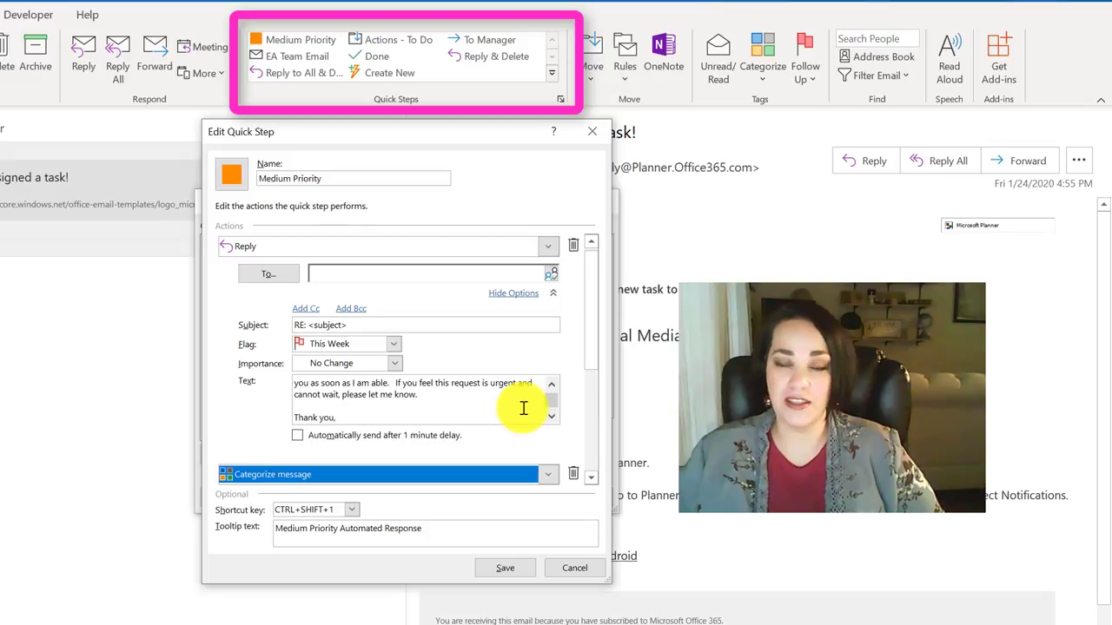
{"action": "left_click", "coordinate": [295, 439]}
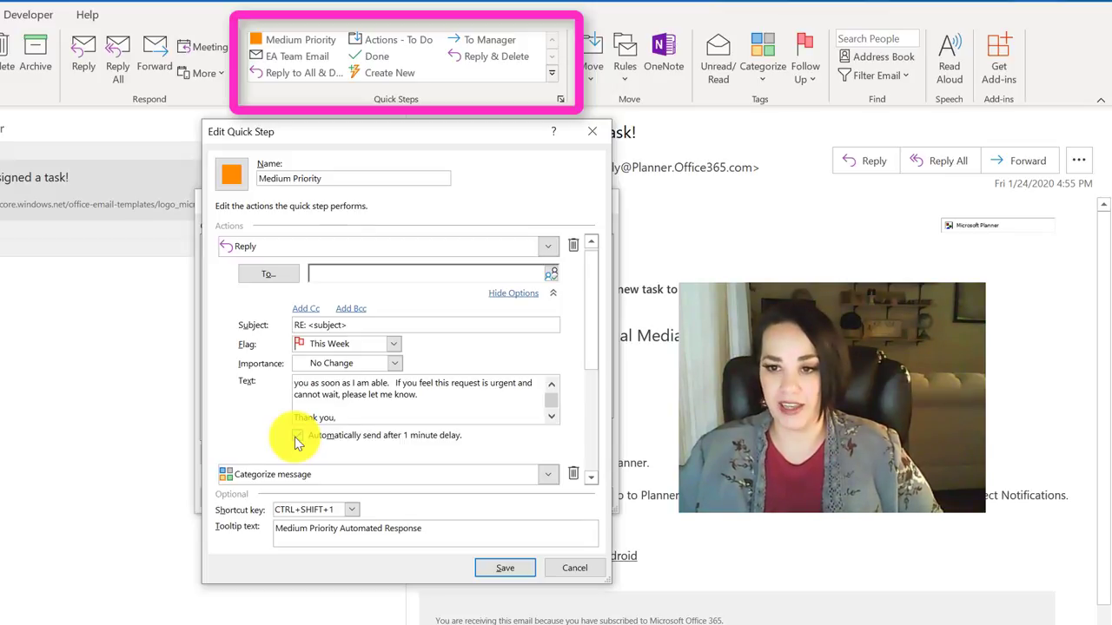
- Review the Medium Priority quick step's remaining actions, from categorizing the message through moving it to a folder
{"action": "left_click", "coordinate": [548, 476]}
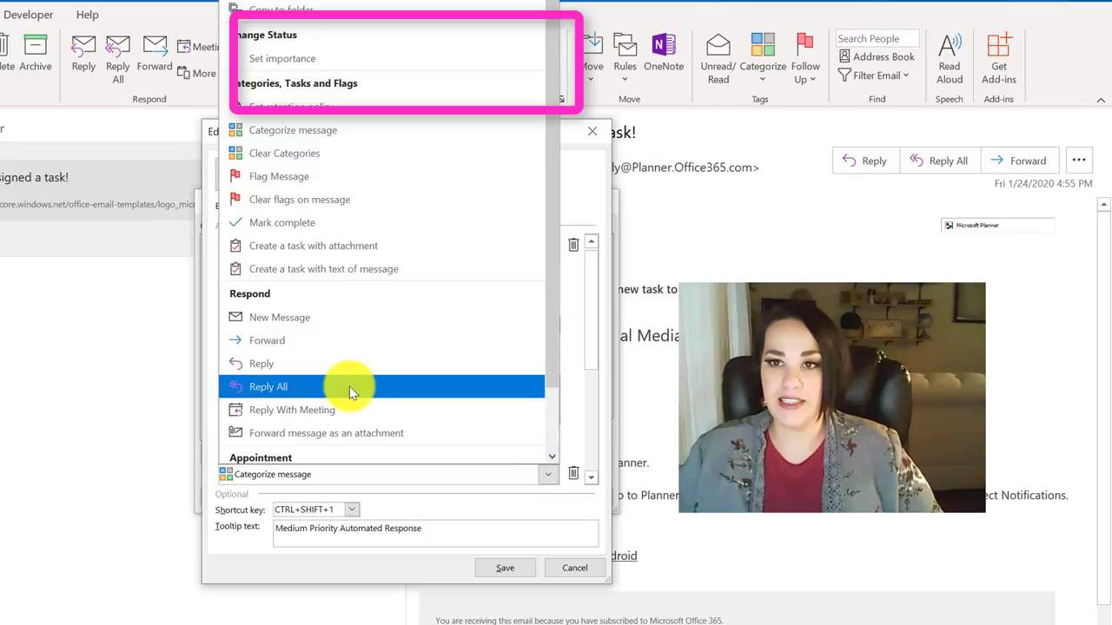
{"action": "left_click", "coordinate": [200, 493]}
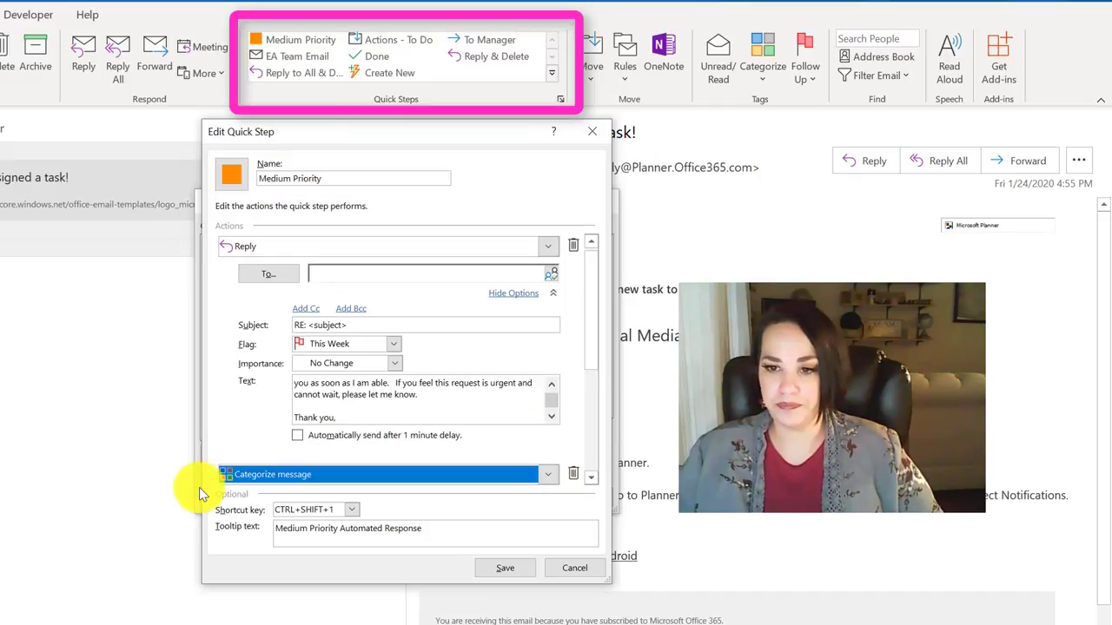
{"action": "scroll", "coordinate": [371, 464], "scroll_direction": "down", "scroll_amount": 3}
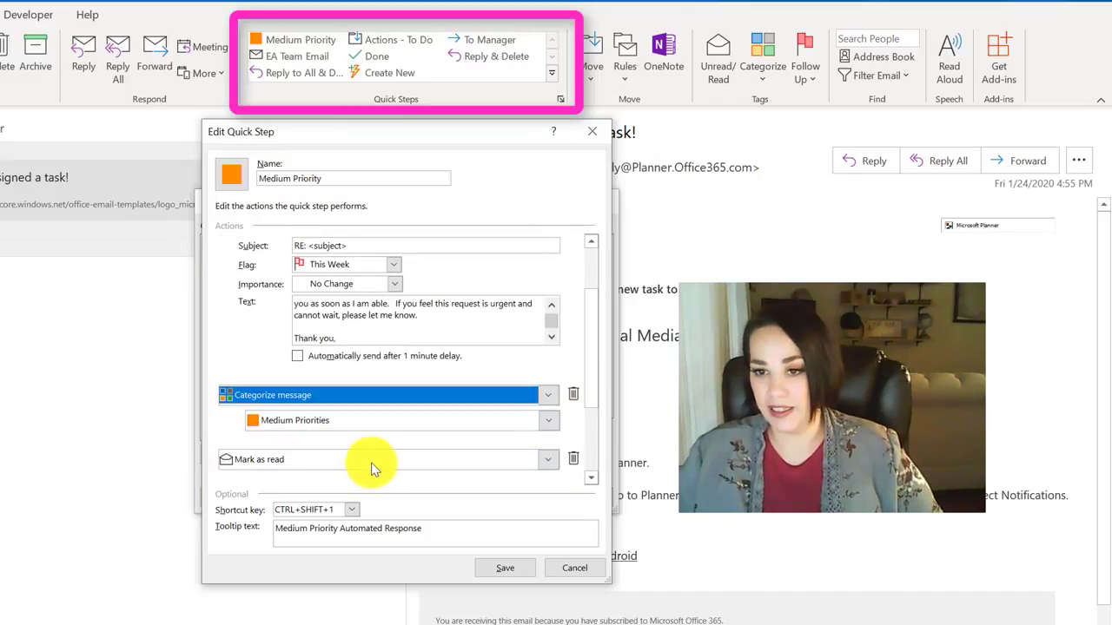
{"action": "scroll", "coordinate": [397, 427], "scroll_direction": "down", "scroll_amount": 1}
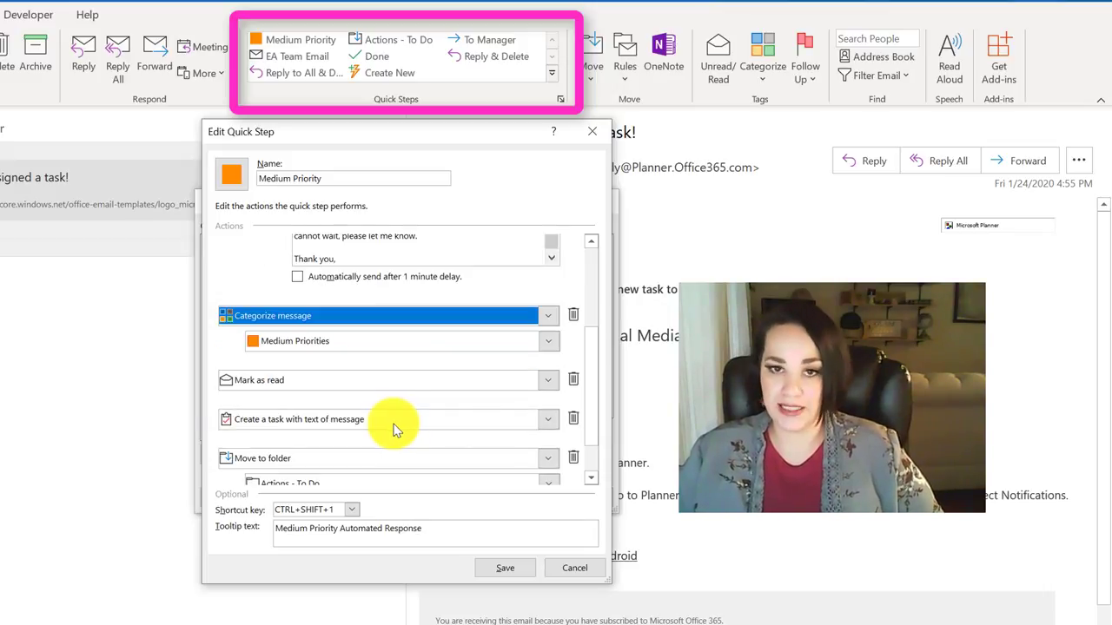
{"action": "scroll", "coordinate": [395, 430], "scroll_direction": "down", "scroll_amount": 1}
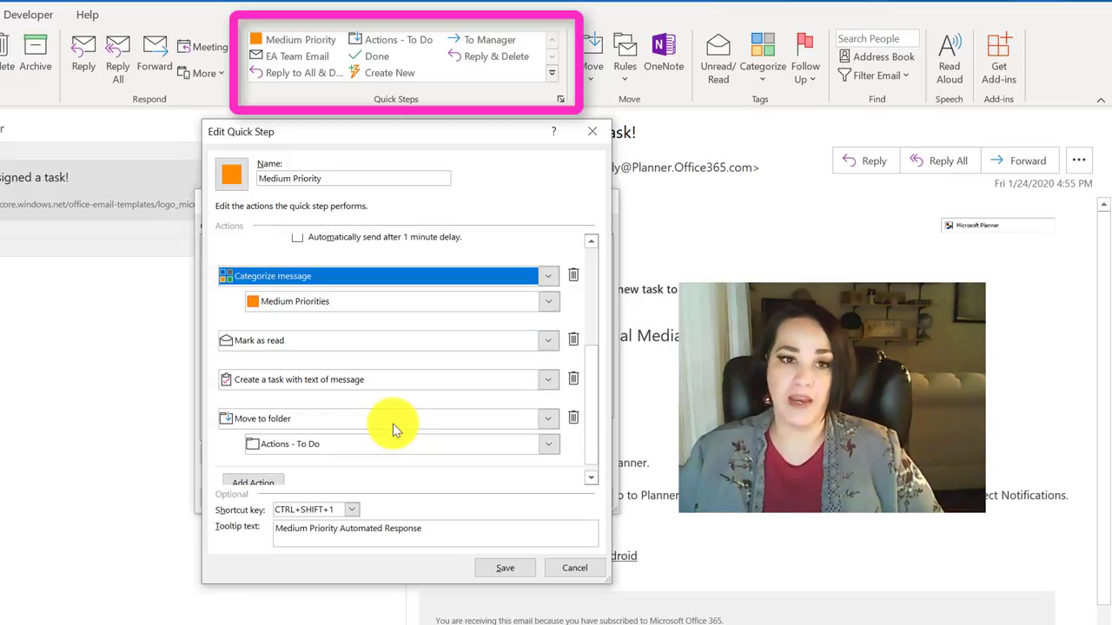
{"action": "scroll", "coordinate": [391, 424], "scroll_direction": "down", "scroll_amount": 1}
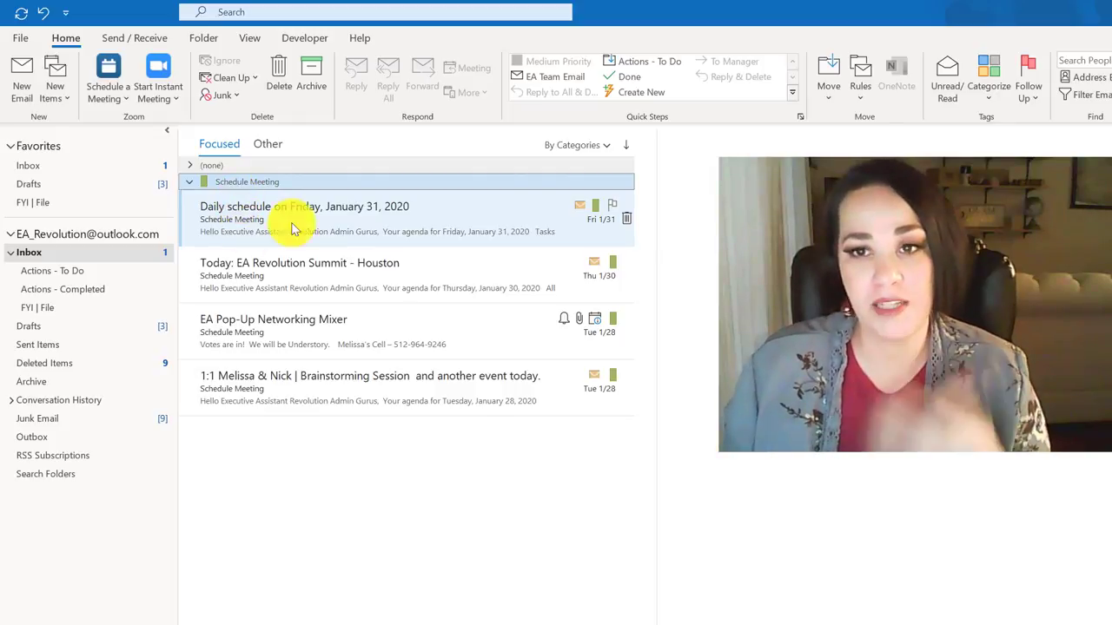
- Open the category choices for the "Daily schedule on Friday, January 31, 2020" email
{"action": "right_click", "coordinate": [414, 225]}
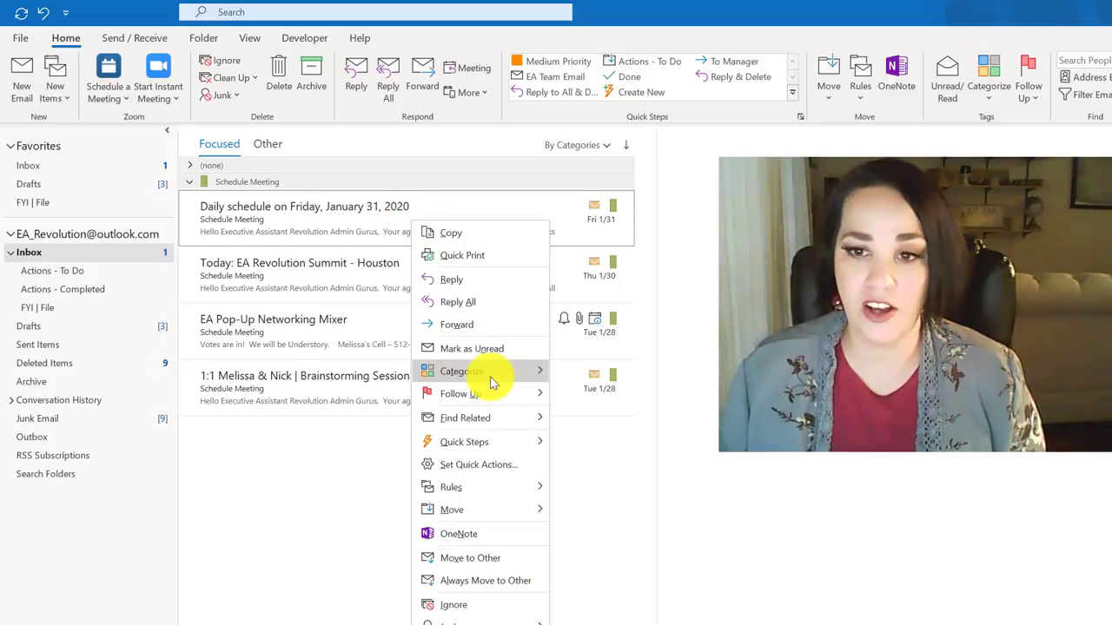
{"action": "mouse_move", "coordinate": [489, 376]}
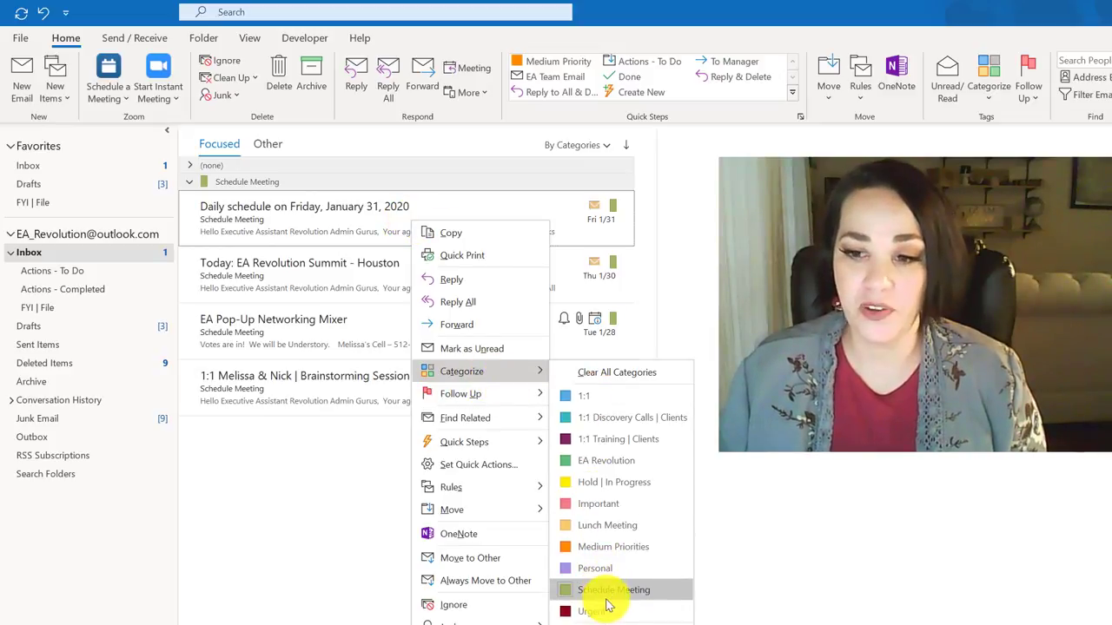